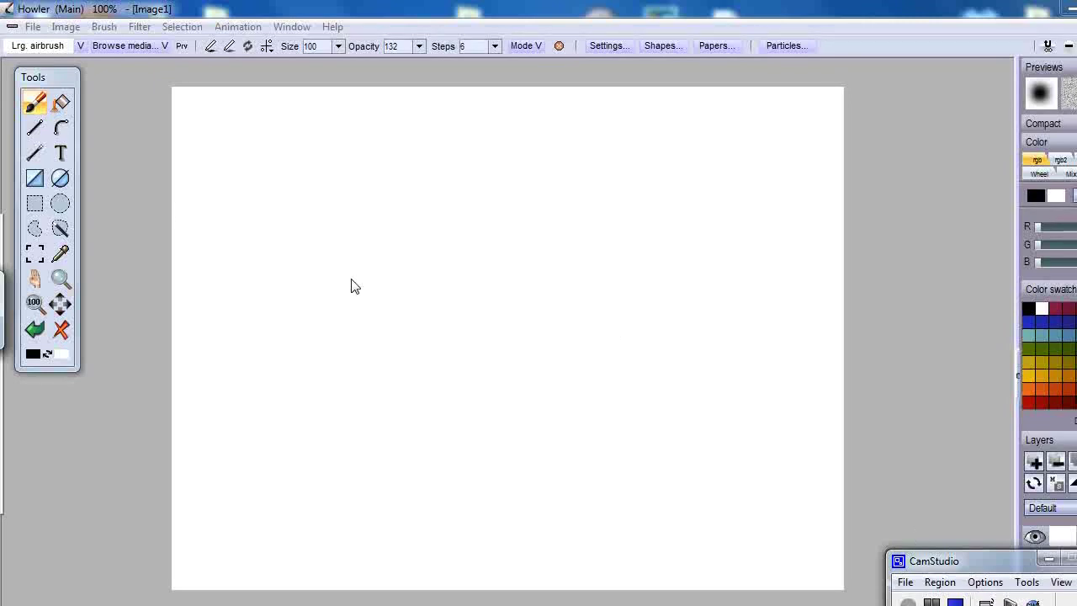
Step: Paint a patchy dark blue sky over most of the canvas with the Large cover oil brush, leaving lighter gaps
{"action": "left_click", "coordinate": [40, 47]}
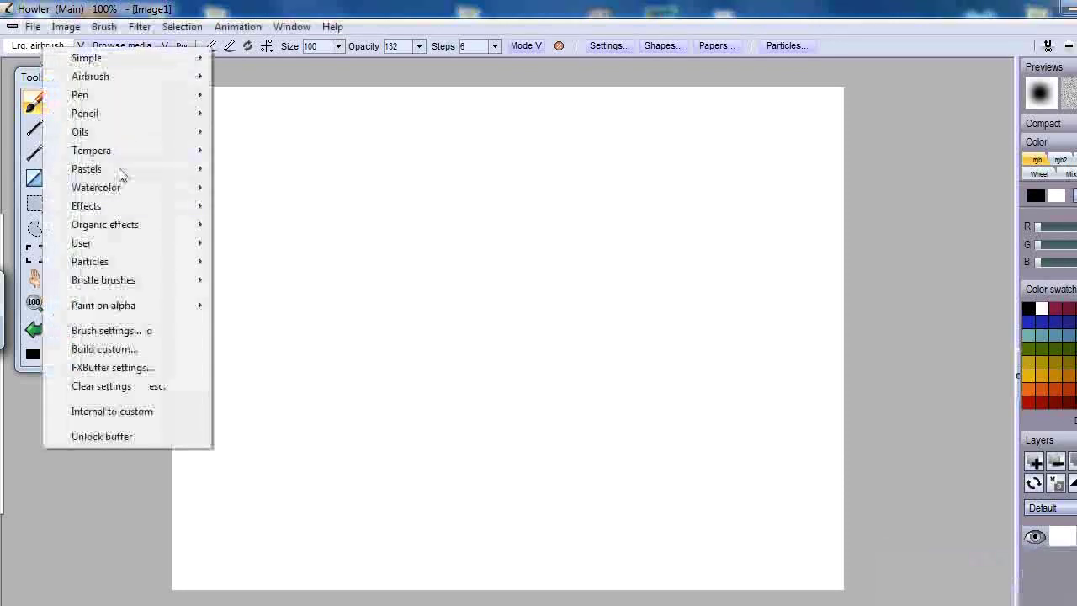
{"action": "mouse_move", "coordinate": [126, 154]}
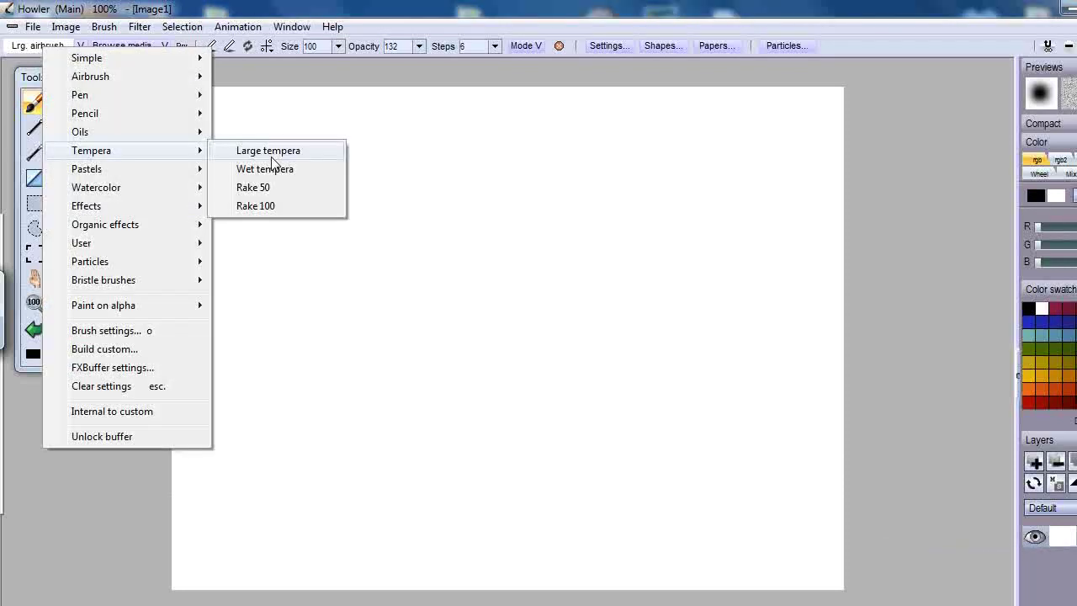
{"action": "mouse_move", "coordinate": [150, 133]}
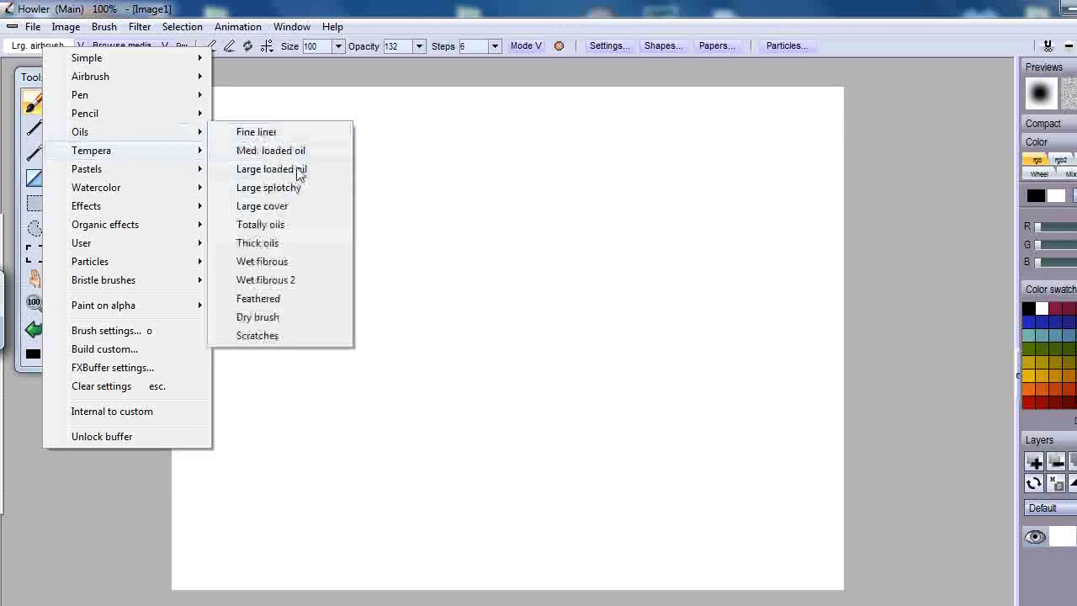
{"action": "left_click", "coordinate": [283, 208]}
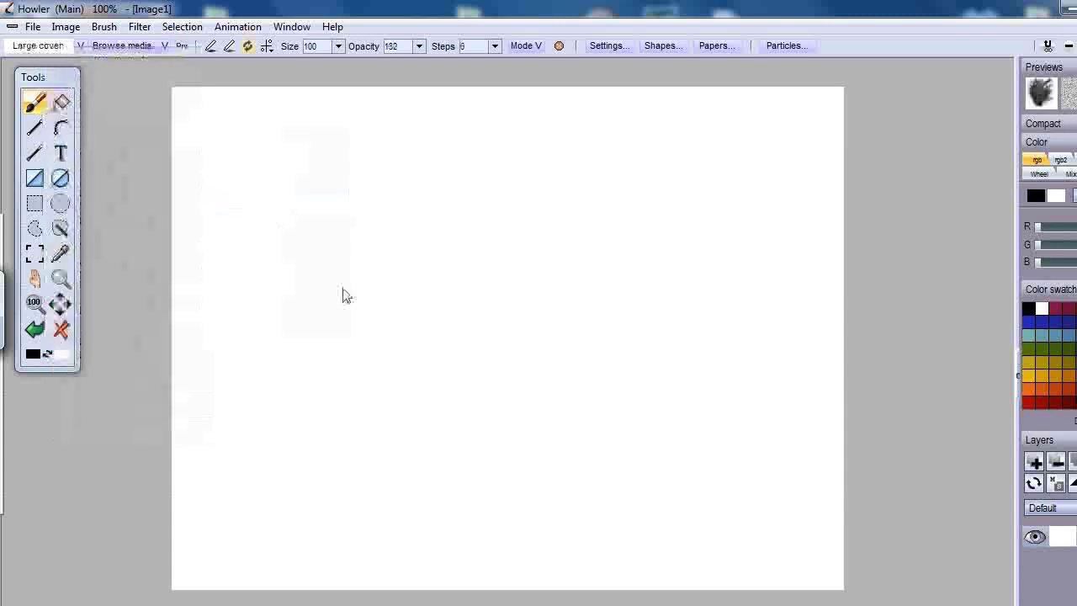
{"action": "left_click", "coordinate": [1066, 327]}
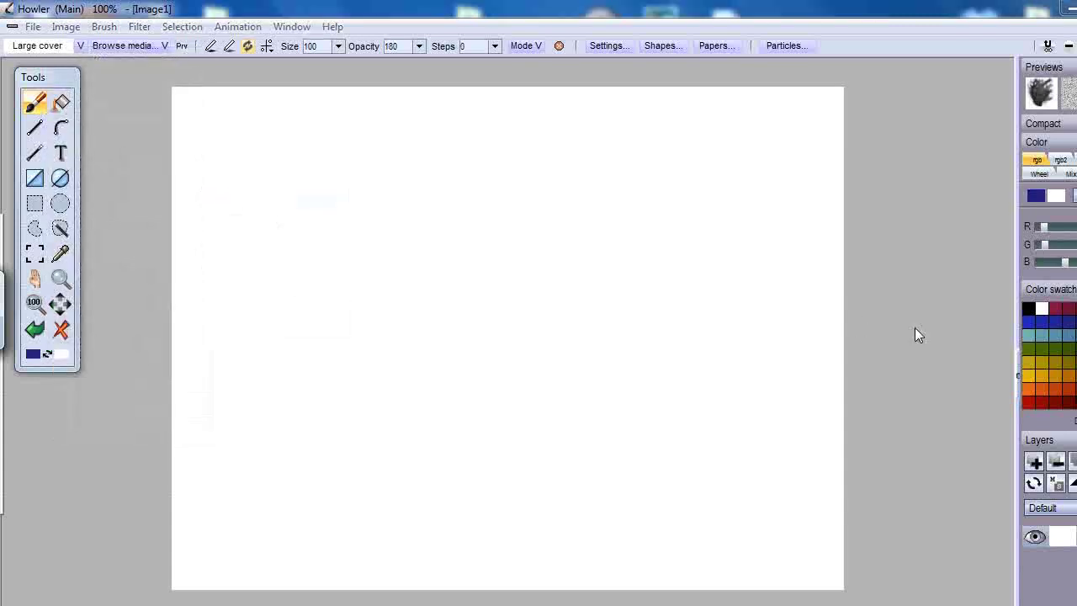
{"action": "mouse_move", "coordinate": [660, 175]}
{"action": "left_mouse_down"}
{"action": "mouse_move", "coordinate": [580, 253]}
{"action": "mouse_move", "coordinate": [351, 211]}
{"action": "mouse_move", "coordinate": [285, 160]}
{"action": "mouse_move", "coordinate": [528, 146]}
{"action": "mouse_move", "coordinate": [218, 151]}
{"action": "mouse_move", "coordinate": [373, 126]}
{"action": "mouse_move", "coordinate": [714, 117]}
{"action": "mouse_move", "coordinate": [706, 136]}
{"action": "mouse_move", "coordinate": [495, 127]}
{"action": "mouse_move", "coordinate": [622, 207]}
{"action": "mouse_move", "coordinate": [336, 254]}
{"action": "mouse_move", "coordinate": [240, 135]}
{"action": "mouse_move", "coordinate": [264, 106]}
{"action": "mouse_move", "coordinate": [356, 168]}
{"action": "mouse_move", "coordinate": [190, 271]}
{"action": "mouse_move", "coordinate": [491, 301]}
{"action": "mouse_move", "coordinate": [494, 355]}
{"action": "mouse_move", "coordinate": [803, 386]}
{"action": "mouse_move", "coordinate": [512, 467]}
{"action": "mouse_move", "coordinate": [378, 461]}
{"action": "mouse_move", "coordinate": [307, 362]}
{"action": "mouse_move", "coordinate": [215, 497]}
{"action": "mouse_move", "coordinate": [511, 443]}
{"action": "mouse_move", "coordinate": [706, 442]}
{"action": "mouse_move", "coordinate": [667, 356]}
{"action": "mouse_move", "coordinate": [727, 229]}
{"action": "mouse_move", "coordinate": [715, 428]}
{"action": "mouse_move", "coordinate": [512, 341]}
{"action": "mouse_move", "coordinate": [382, 347]}
{"action": "mouse_move", "coordinate": [421, 344]}
{"action": "mouse_move", "coordinate": [526, 185]}
{"action": "mouse_move", "coordinate": [431, 315]}
{"action": "mouse_move", "coordinate": [217, 216]}
{"action": "left_mouse_up"}
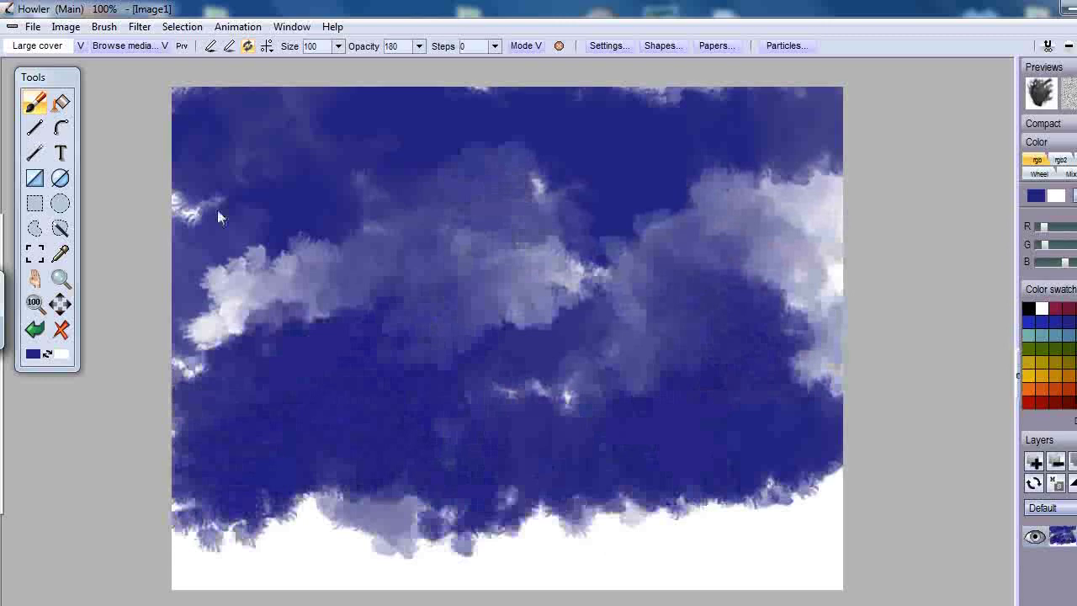
Step: Apply a simple blur to the painted sky
{"action": "left_click", "coordinate": [140, 26]}
{"action": "mouse_move", "coordinate": [123, 114]}
{"action": "left_click", "coordinate": [258, 108]}
{"action": "left_click", "coordinate": [586, 308]}
{"action": "left_click_drag", "start_coordinate": [586, 303], "coordinate": [630, 303]}
{"action": "left_click", "coordinate": [604, 350]}
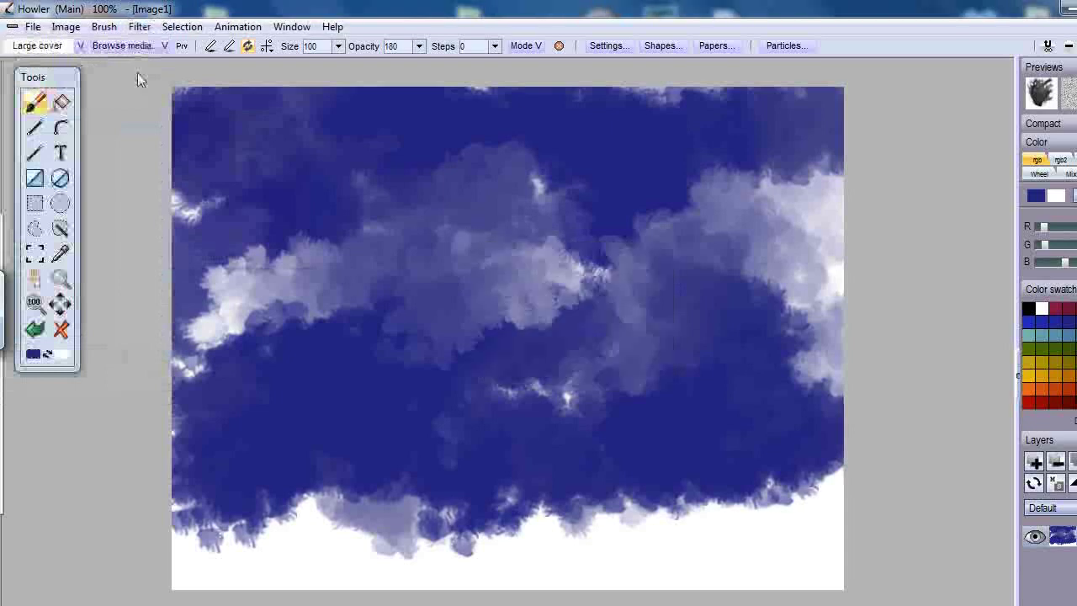
Step: Soften the sky with a low-level Gaussian blur using the Approximate algorithm
{"action": "left_click", "coordinate": [140, 26]}
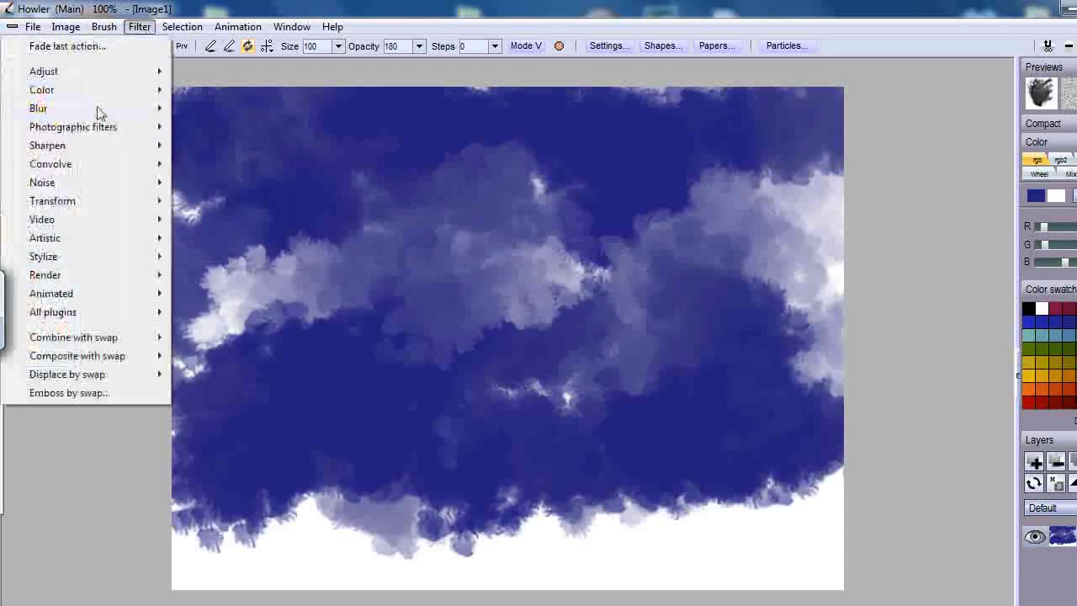
{"action": "mouse_move", "coordinate": [114, 112]}
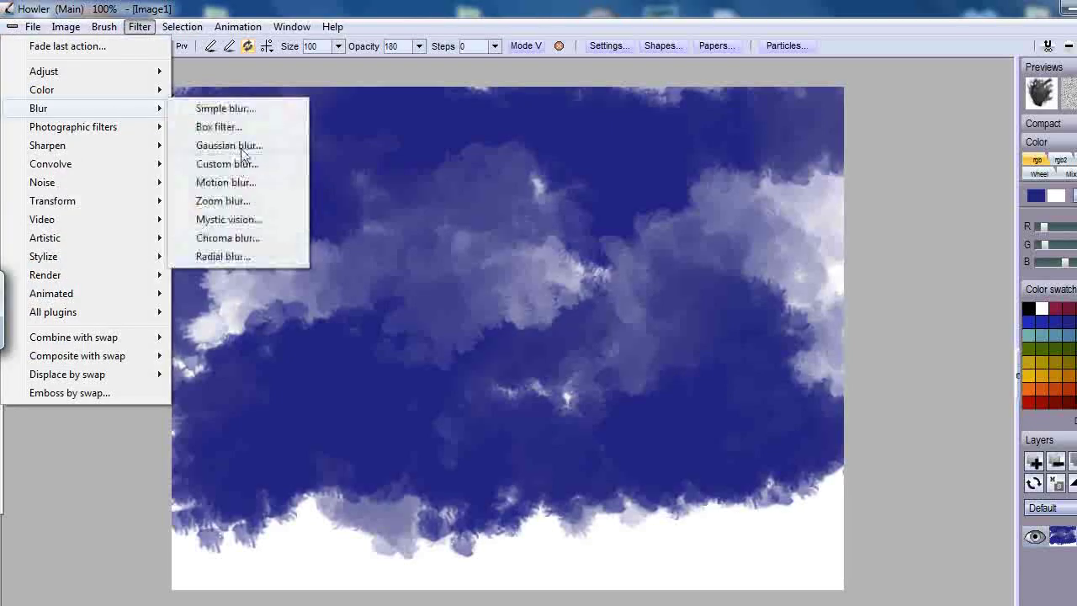
{"action": "left_click", "coordinate": [243, 148]}
{"action": "left_click", "coordinate": [568, 267]}
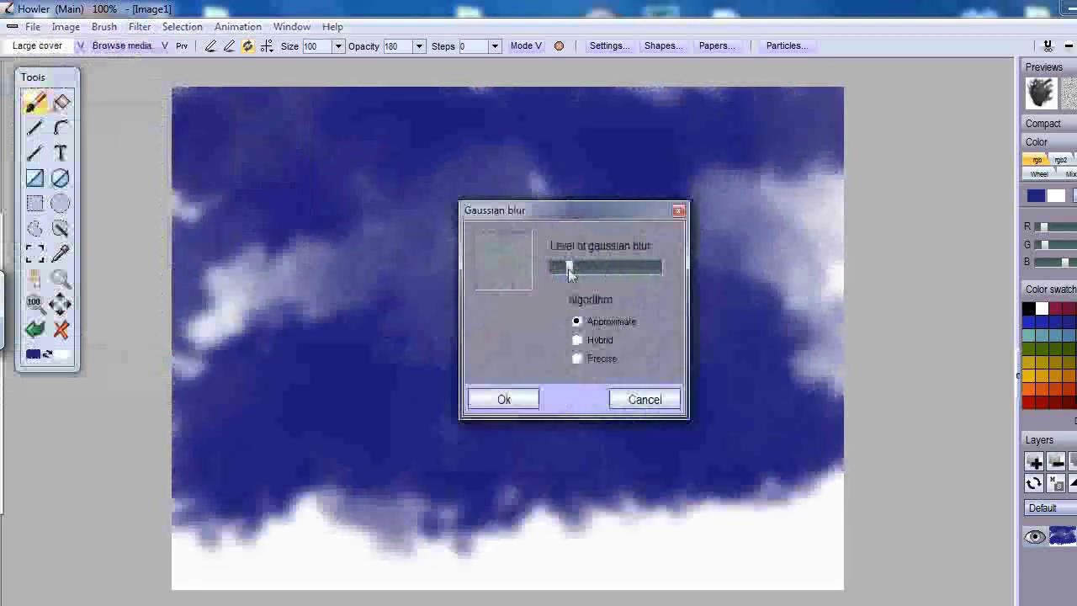
{"action": "left_click", "coordinate": [503, 399]}
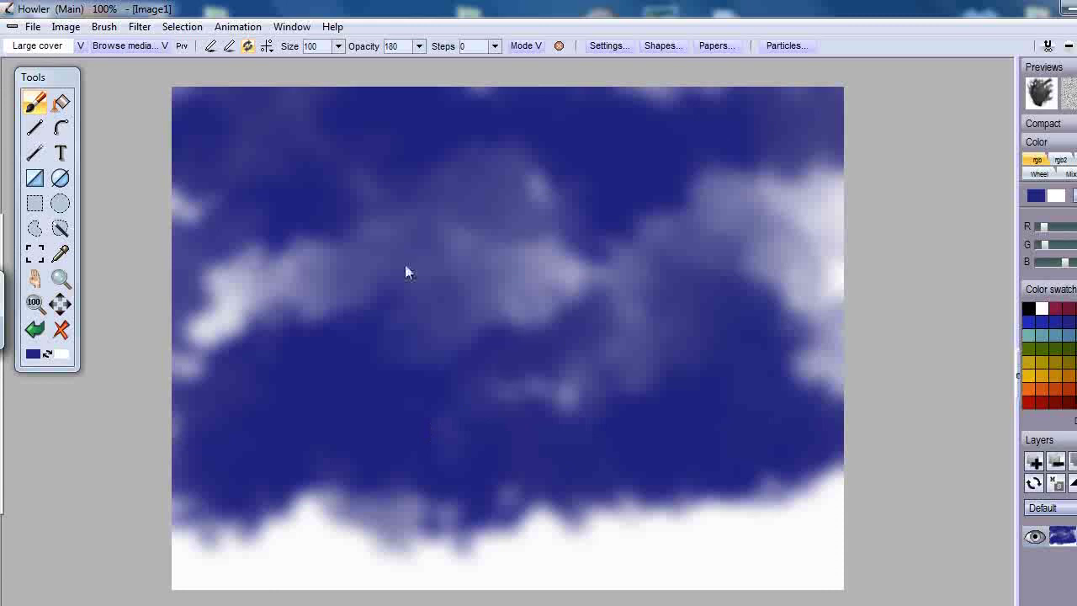
Step: Outline a large billowing cloud and a smaller one beside it in white with the Large airbrush
{"action": "right_click", "coordinate": [34, 102]}
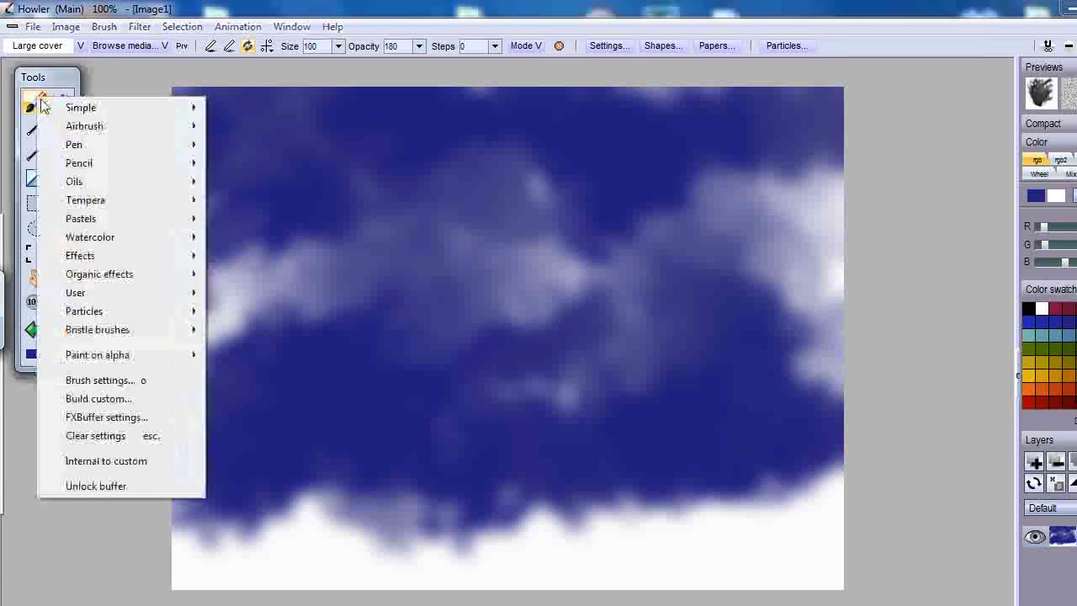
{"action": "mouse_move", "coordinate": [137, 128]}
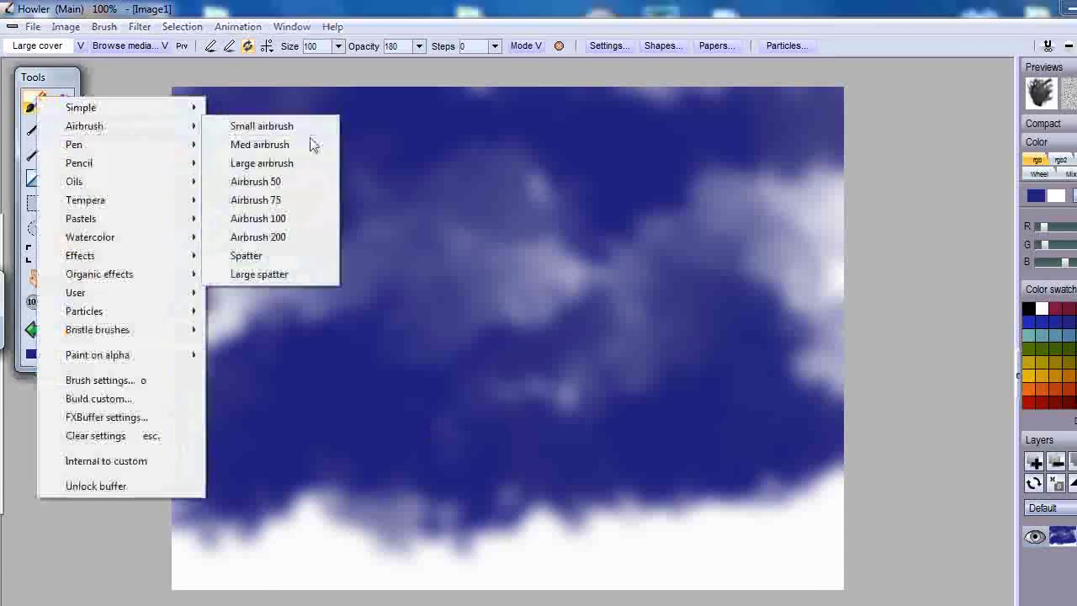
{"action": "left_click", "coordinate": [309, 164]}
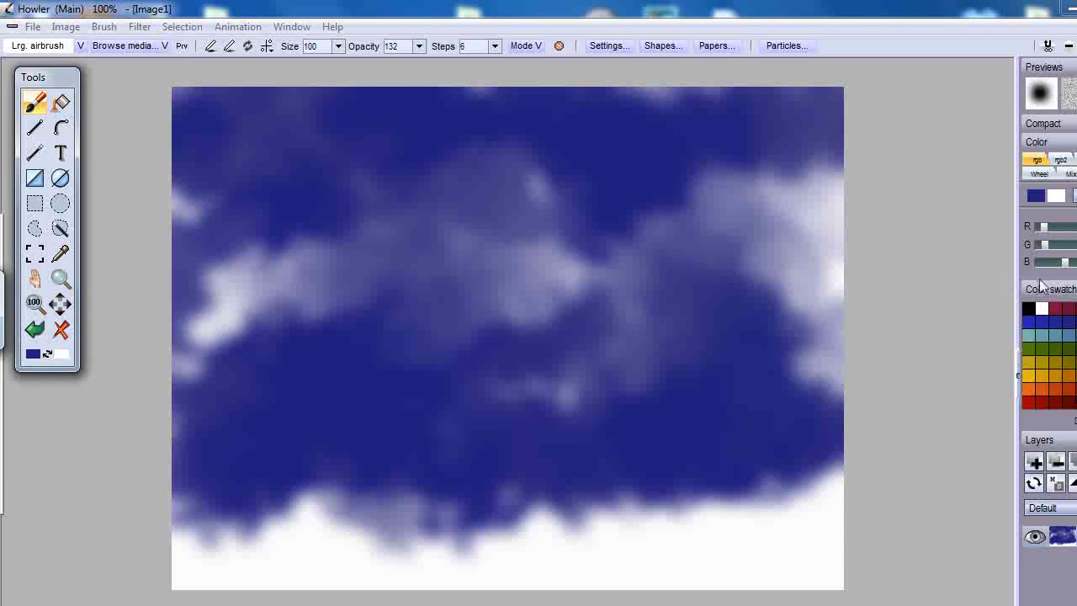
{"action": "left_click", "coordinate": [1040, 308]}
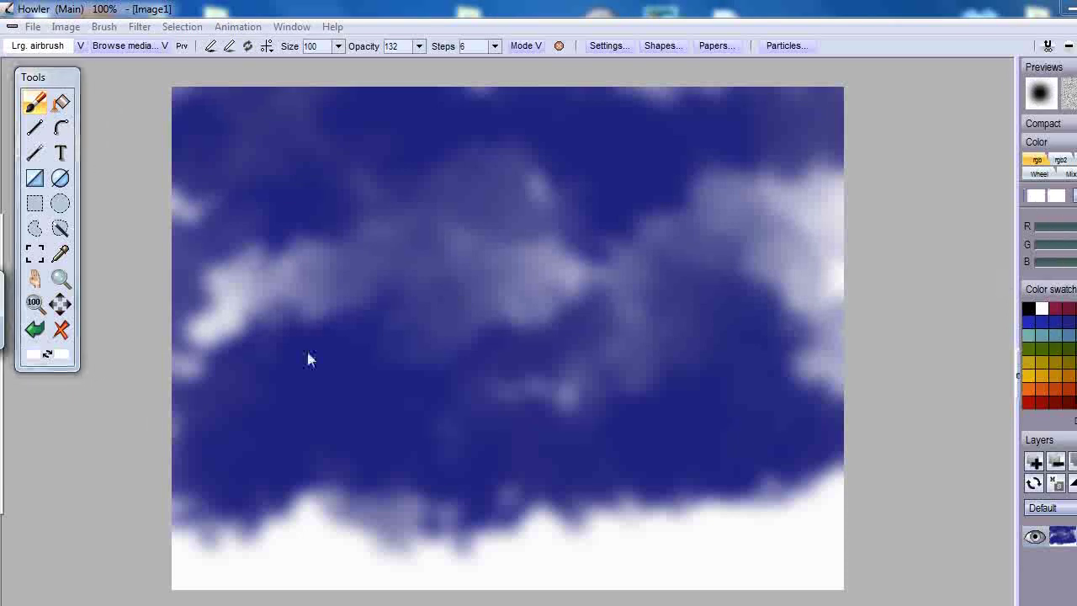
{"action": "mouse_move", "coordinate": [229, 407]}
{"action": "left_mouse_down"}
{"action": "mouse_move", "coordinate": [313, 381]}
{"action": "mouse_move", "coordinate": [328, 319]}
{"action": "mouse_move", "coordinate": [280, 257]}
{"action": "mouse_move", "coordinate": [342, 215]}
{"action": "mouse_move", "coordinate": [392, 200]}
{"action": "mouse_move", "coordinate": [427, 265]}
{"action": "mouse_move", "coordinate": [453, 158]}
{"action": "mouse_move", "coordinate": [505, 171]}
{"action": "mouse_move", "coordinate": [584, 239]}
{"action": "mouse_move", "coordinate": [567, 311]}
{"action": "mouse_move", "coordinate": [576, 378]}
{"action": "mouse_move", "coordinate": [678, 409]}
{"action": "mouse_move", "coordinate": [751, 455]}
{"action": "left_mouse_up"}
{"action": "mouse_move", "coordinate": [636, 385]}
{"action": "left_mouse_down"}
{"action": "mouse_move", "coordinate": [674, 354]}
{"action": "mouse_move", "coordinate": [714, 284]}
{"action": "mouse_move", "coordinate": [861, 303]}
{"action": "left_mouse_up"}
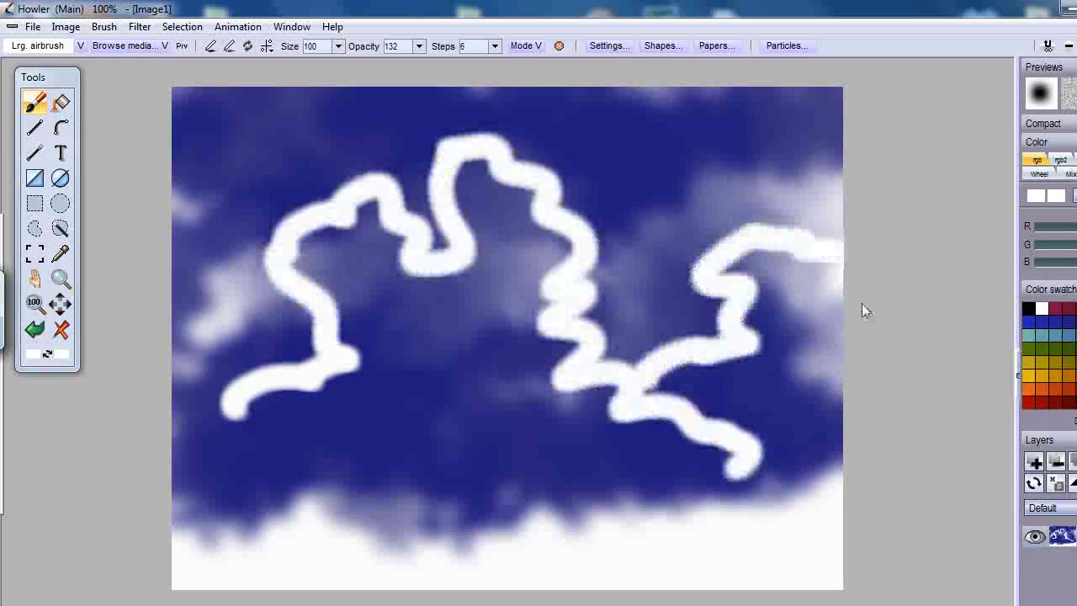
Step: Set the brush bleed to 253 and smudge the white outline on the lower left of the large cloud
{"action": "left_click", "coordinate": [604, 48]}
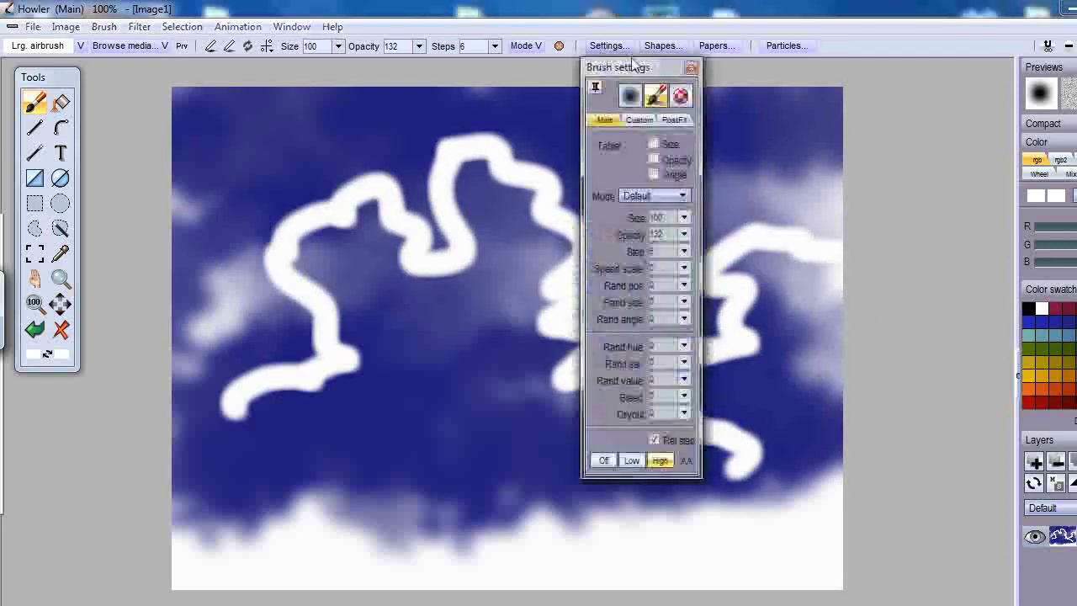
{"action": "mouse_move", "coordinate": [625, 69]}
{"action": "left_mouse_down"}
{"action": "mouse_move", "coordinate": [786, 89]}
{"action": "mouse_move", "coordinate": [912, 88]}
{"action": "left_mouse_up"}
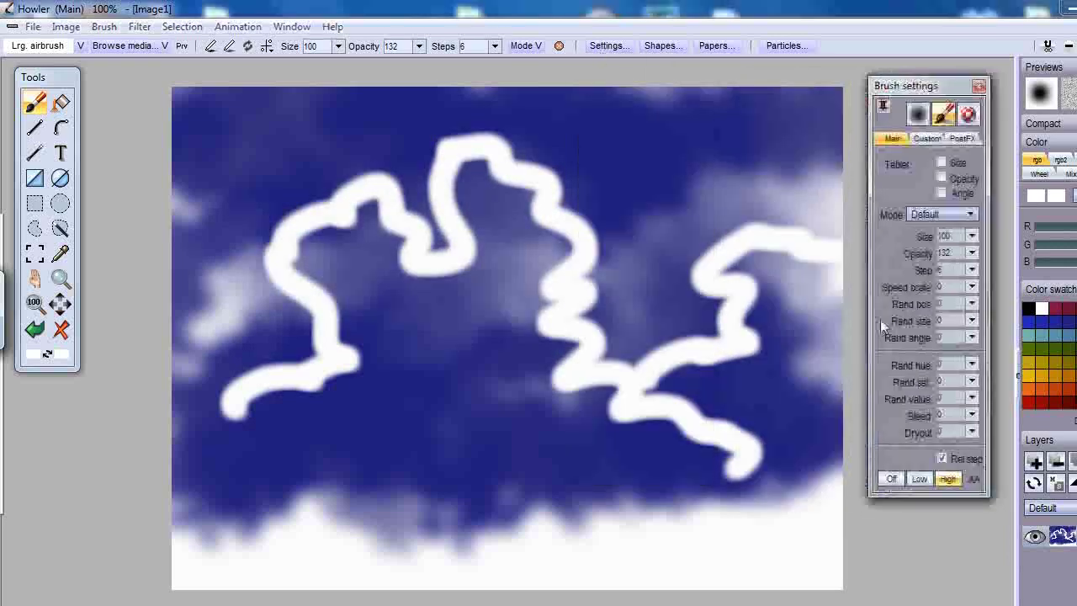
{"action": "left_click", "coordinate": [973, 414]}
{"action": "left_click", "coordinate": [973, 432]}
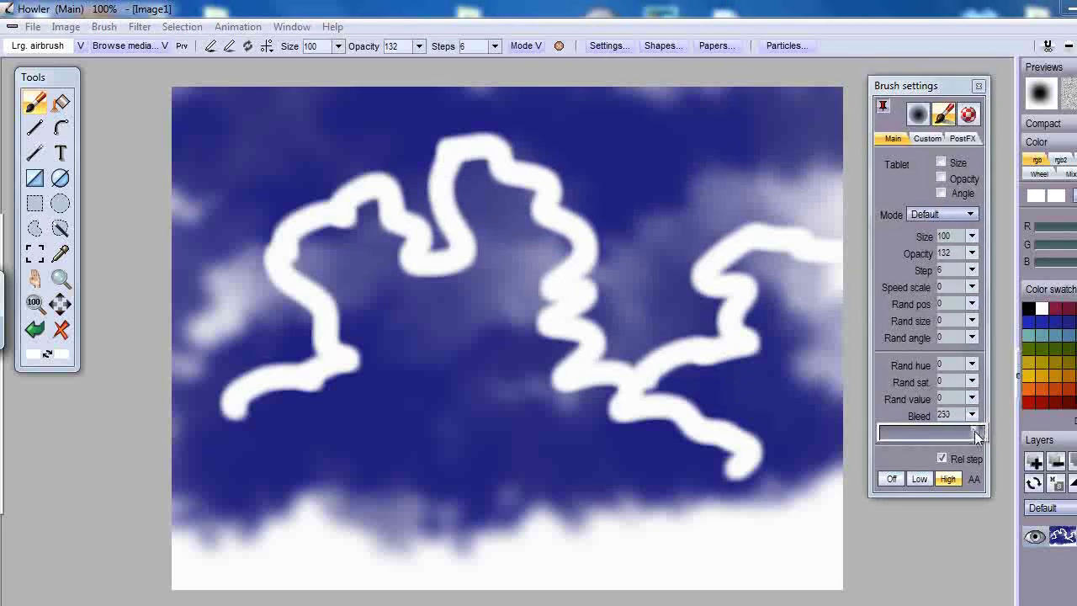
{"action": "left_click_drag", "start_coordinate": [378, 358], "coordinate": [318, 282]}
Step: Set the brush bleed to 239, opacity to 55 and step to 29, and smudge inside the large cloud's left lobe
{"action": "left_click", "coordinate": [973, 415]}
{"action": "left_click_drag", "start_coordinate": [976, 430], "coordinate": [981, 429]}
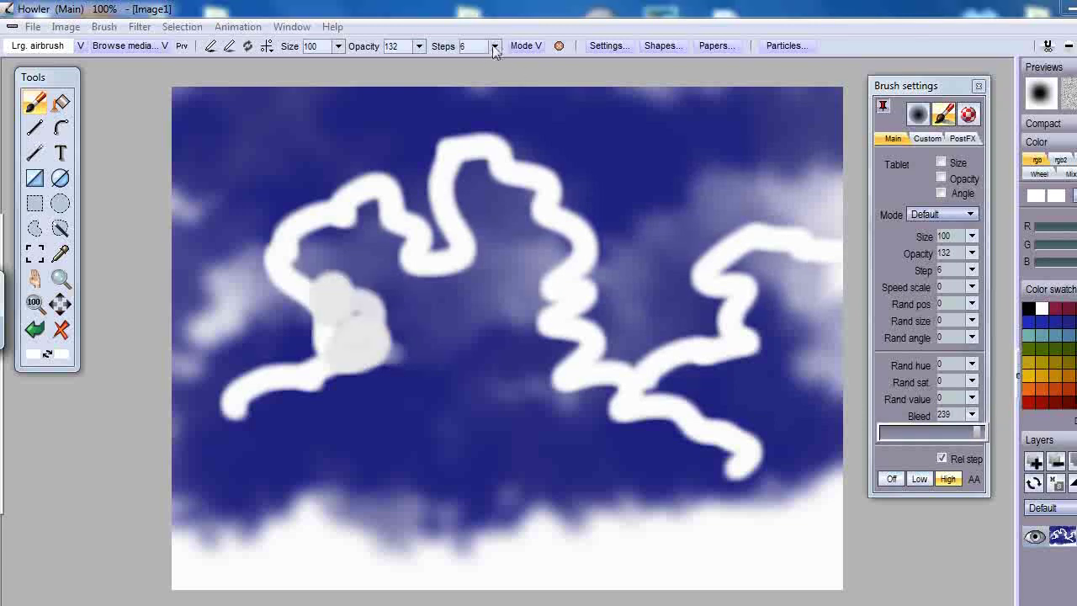
{"action": "left_click", "coordinate": [397, 54]}
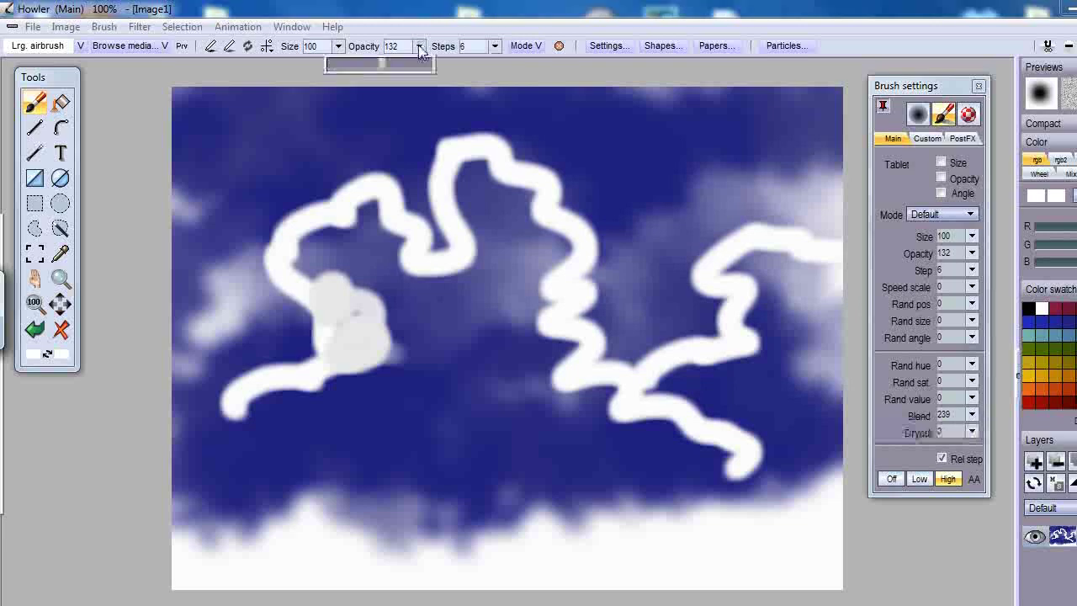
{"action": "left_click_drag", "start_coordinate": [372, 72], "coordinate": [353, 67]}
{"action": "left_click", "coordinate": [495, 47]}
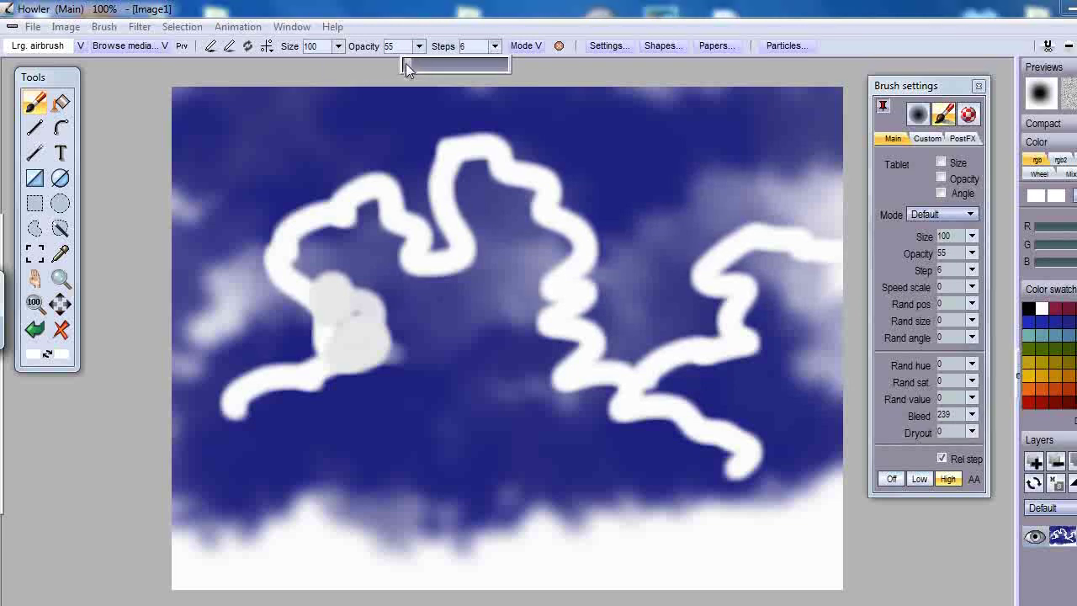
{"action": "mouse_move", "coordinate": [406, 64]}
{"action": "left_mouse_down"}
{"action": "mouse_move", "coordinate": [418, 77]}
{"action": "mouse_move", "coordinate": [414, 69]}
{"action": "left_mouse_up"}
{"action": "mouse_move", "coordinate": [329, 239]}
{"action": "left_mouse_down"}
{"action": "mouse_move", "coordinate": [309, 258]}
{"action": "mouse_move", "coordinate": [360, 205]}
{"action": "mouse_move", "coordinate": [379, 229]}
{"action": "mouse_move", "coordinate": [354, 214]}
{"action": "mouse_move", "coordinate": [401, 247]}
{"action": "left_mouse_up"}
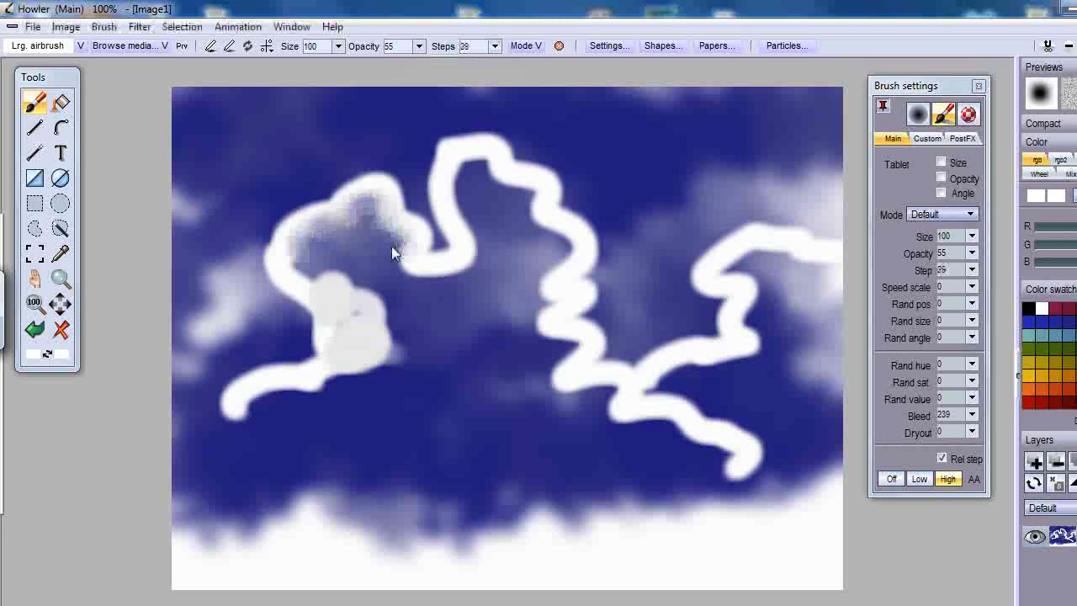
Step: Set the brush step to 10 and blend the white outline inward to fill the large cloud with soft grey down to its base
{"action": "left_click", "coordinate": [495, 47]}
{"action": "left_click_drag", "start_coordinate": [420, 65], "coordinate": [410, 66]}
{"action": "mouse_move", "coordinate": [348, 233]}
{"action": "left_mouse_down"}
{"action": "mouse_move", "coordinate": [319, 277]}
{"action": "mouse_move", "coordinate": [369, 254]}
{"action": "mouse_move", "coordinate": [346, 314]}
{"action": "mouse_move", "coordinate": [428, 276]}
{"action": "mouse_move", "coordinate": [467, 286]}
{"action": "mouse_move", "coordinate": [459, 263]}
{"action": "mouse_move", "coordinate": [494, 213]}
{"action": "mouse_move", "coordinate": [448, 189]}
{"action": "mouse_move", "coordinate": [488, 157]}
{"action": "mouse_move", "coordinate": [463, 174]}
{"action": "mouse_move", "coordinate": [516, 168]}
{"action": "mouse_move", "coordinate": [488, 191]}
{"action": "mouse_move", "coordinate": [533, 197]}
{"action": "mouse_move", "coordinate": [512, 222]}
{"action": "mouse_move", "coordinate": [473, 189]}
{"action": "mouse_move", "coordinate": [446, 216]}
{"action": "mouse_move", "coordinate": [487, 216]}
{"action": "mouse_move", "coordinate": [484, 238]}
{"action": "mouse_move", "coordinate": [572, 241]}
{"action": "mouse_move", "coordinate": [537, 258]}
{"action": "mouse_move", "coordinate": [553, 286]}
{"action": "mouse_move", "coordinate": [557, 250]}
{"action": "mouse_move", "coordinate": [493, 251]}
{"action": "mouse_move", "coordinate": [487, 312]}
{"action": "mouse_move", "coordinate": [434, 281]}
{"action": "mouse_move", "coordinate": [399, 320]}
{"action": "mouse_move", "coordinate": [385, 263]}
{"action": "mouse_move", "coordinate": [345, 281]}
{"action": "mouse_move", "coordinate": [344, 252]}
{"action": "left_mouse_up"}
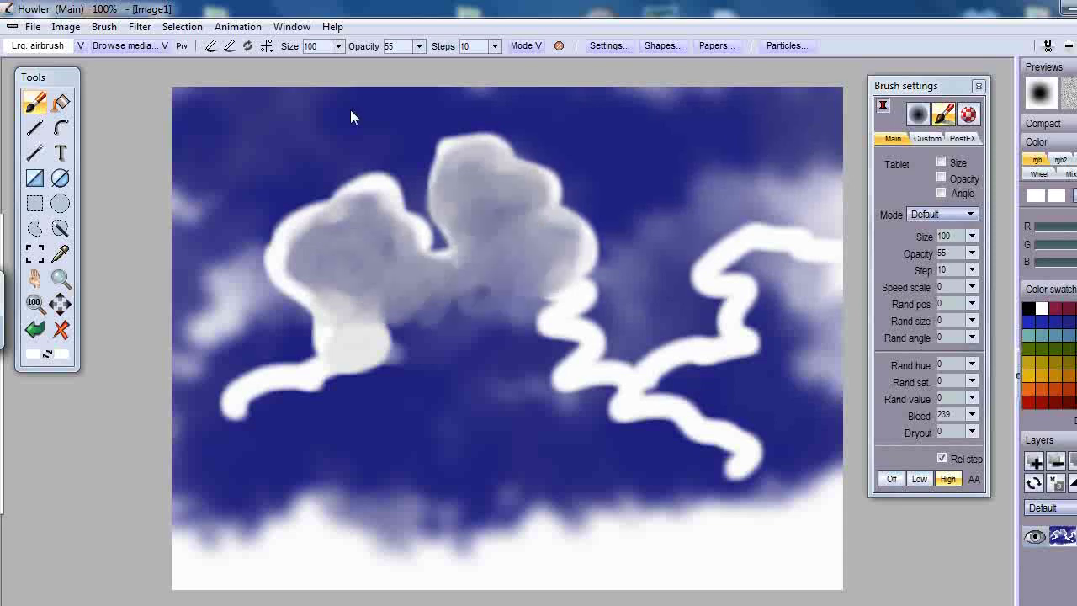
{"action": "mouse_move", "coordinate": [413, 298]}
{"action": "left_mouse_down"}
{"action": "mouse_move", "coordinate": [390, 344]}
{"action": "mouse_move", "coordinate": [492, 311]}
{"action": "mouse_move", "coordinate": [509, 282]}
{"action": "mouse_move", "coordinate": [472, 306]}
{"action": "mouse_move", "coordinate": [539, 306]}
{"action": "mouse_move", "coordinate": [519, 349]}
{"action": "mouse_move", "coordinate": [563, 343]}
{"action": "mouse_move", "coordinate": [560, 334]}
{"action": "mouse_move", "coordinate": [558, 359]}
{"action": "mouse_move", "coordinate": [579, 369]}
{"action": "mouse_move", "coordinate": [552, 337]}
{"action": "mouse_move", "coordinate": [476, 346]}
{"action": "mouse_move", "coordinate": [480, 330]}
{"action": "mouse_move", "coordinate": [412, 308]}
{"action": "mouse_move", "coordinate": [380, 342]}
{"action": "mouse_move", "coordinate": [380, 305]}
{"action": "mouse_move", "coordinate": [344, 297]}
{"action": "mouse_move", "coordinate": [461, 330]}
{"action": "mouse_move", "coordinate": [451, 301]}
{"action": "left_mouse_up"}
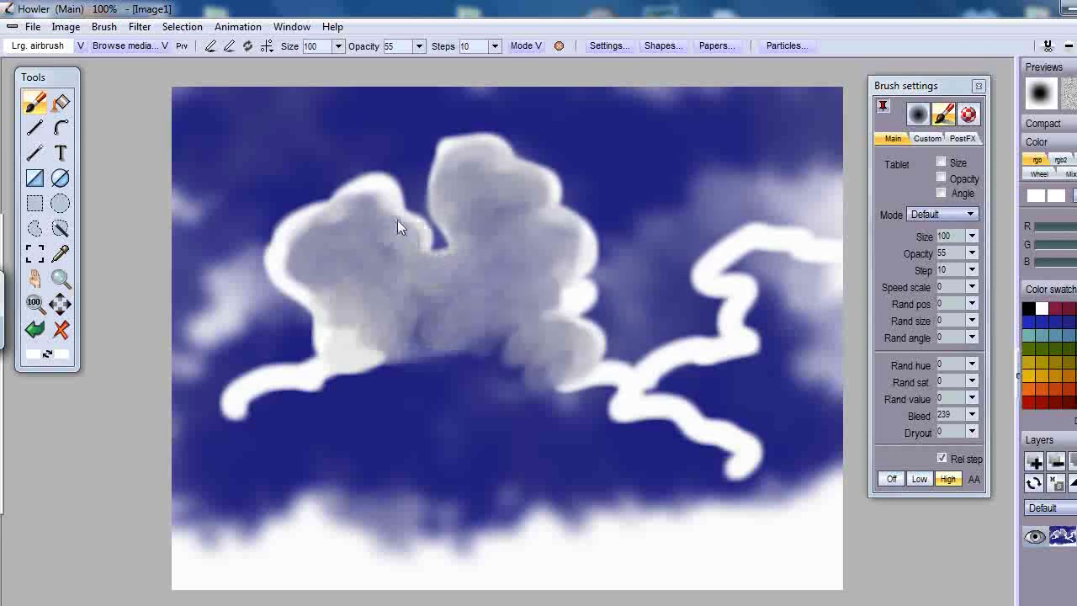
{"action": "mouse_move", "coordinate": [331, 303]}
{"action": "left_mouse_down"}
{"action": "mouse_move", "coordinate": [396, 303]}
{"action": "mouse_move", "coordinate": [377, 370]}
{"action": "mouse_move", "coordinate": [356, 336]}
{"action": "mouse_move", "coordinate": [324, 380]}
{"action": "mouse_move", "coordinate": [383, 385]}
{"action": "mouse_move", "coordinate": [373, 359]}
{"action": "mouse_move", "coordinate": [405, 385]}
{"action": "mouse_move", "coordinate": [495, 353]}
{"action": "mouse_move", "coordinate": [506, 392]}
{"action": "mouse_move", "coordinate": [582, 386]}
{"action": "mouse_move", "coordinate": [586, 405]}
{"action": "mouse_move", "coordinate": [503, 392]}
{"action": "left_mouse_up"}
{"action": "mouse_move", "coordinate": [451, 355]}
{"action": "left_mouse_down"}
{"action": "mouse_move", "coordinate": [348, 390]}
{"action": "mouse_move", "coordinate": [452, 344]}
{"action": "mouse_move", "coordinate": [445, 308]}
{"action": "mouse_move", "coordinate": [522, 304]}
{"action": "mouse_move", "coordinate": [505, 357]}
{"action": "mouse_move", "coordinate": [469, 257]}
{"action": "mouse_move", "coordinate": [525, 274]}
{"action": "mouse_move", "coordinate": [385, 393]}
{"action": "left_mouse_up"}
{"action": "mouse_move", "coordinate": [311, 385]}
{"action": "left_mouse_down"}
{"action": "mouse_move", "coordinate": [282, 412]}
{"action": "mouse_move", "coordinate": [430, 384]}
{"action": "mouse_move", "coordinate": [405, 418]}
{"action": "left_mouse_up"}
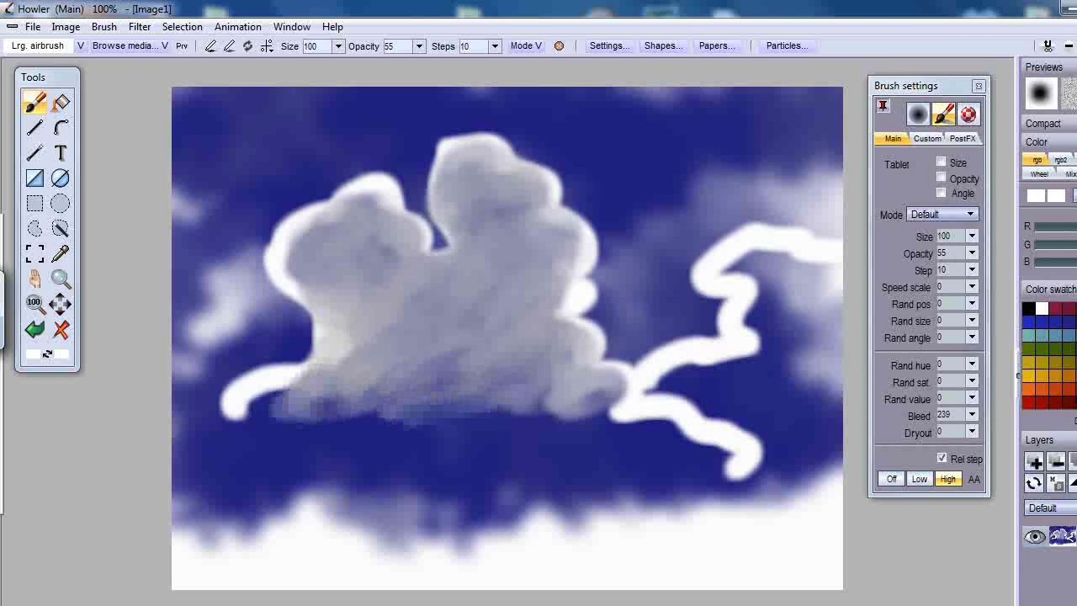
Step: Shade the large cloud's base with teal, followed by broad dark green strokes along its full width
{"action": "left_click", "coordinate": [1061, 159]}
{"action": "left_click", "coordinate": [1074, 159]}
{"action": "mouse_move", "coordinate": [1065, 257]}
{"action": "left_mouse_down"}
{"action": "mouse_move", "coordinate": [1052, 264]}
{"action": "mouse_move", "coordinate": [1071, 258]}
{"action": "left_mouse_up"}
{"action": "mouse_move", "coordinate": [467, 382]}
{"action": "left_mouse_down"}
{"action": "mouse_move", "coordinate": [389, 416]}
{"action": "mouse_move", "coordinate": [284, 434]}
{"action": "mouse_move", "coordinate": [523, 400]}
{"action": "mouse_move", "coordinate": [585, 402]}
{"action": "left_mouse_up"}
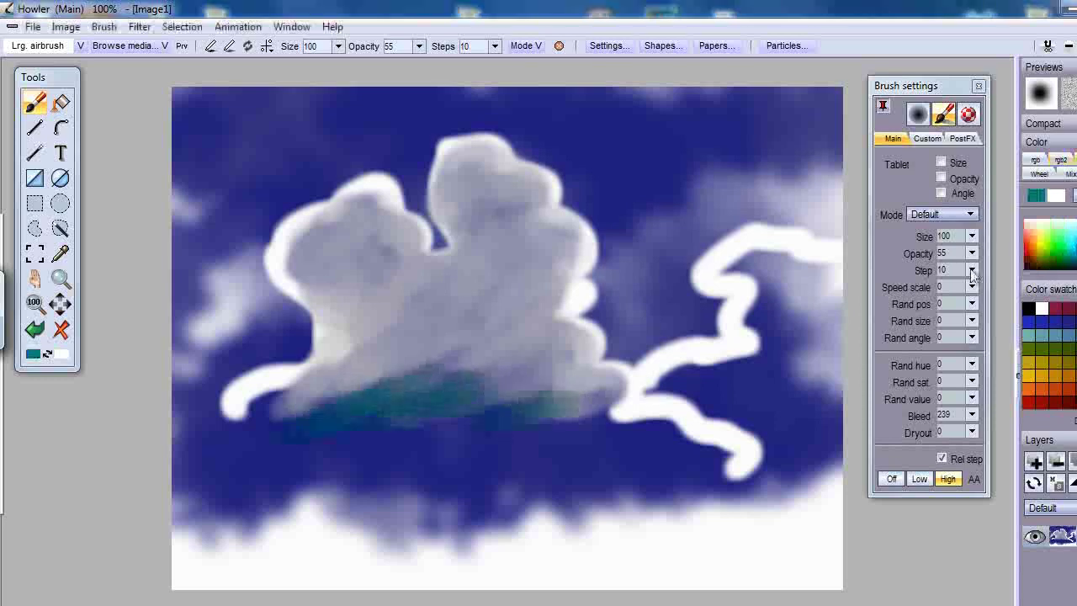
{"action": "left_click", "coordinate": [1068, 266]}
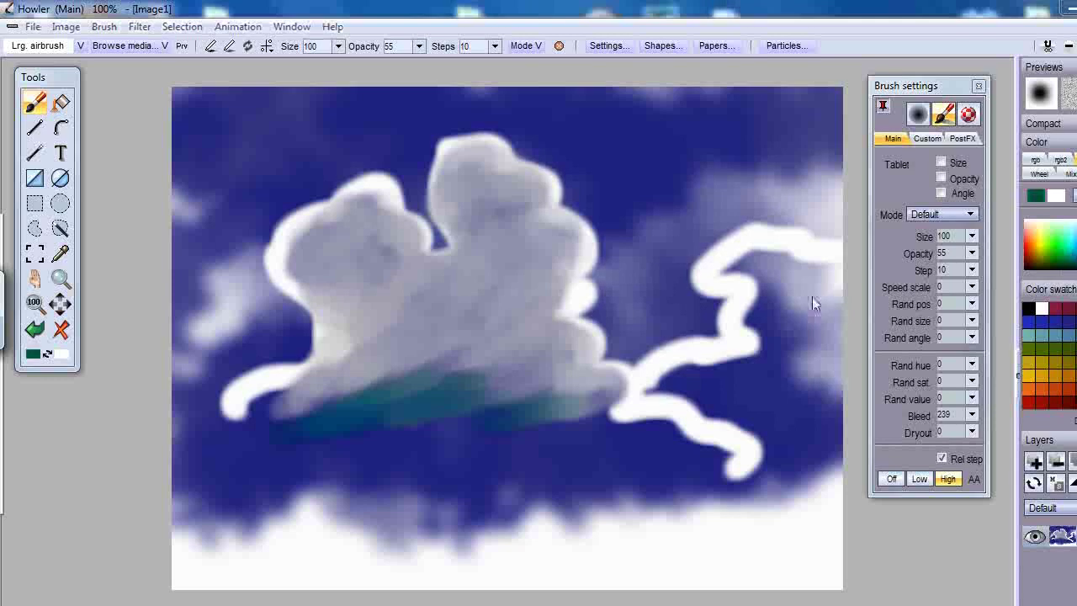
{"action": "mouse_move", "coordinate": [393, 427]}
{"action": "left_mouse_down"}
{"action": "mouse_move", "coordinate": [367, 418]}
{"action": "mouse_move", "coordinate": [485, 406]}
{"action": "mouse_move", "coordinate": [379, 386]}
{"action": "mouse_move", "coordinate": [469, 416]}
{"action": "mouse_move", "coordinate": [580, 400]}
{"action": "left_mouse_up"}
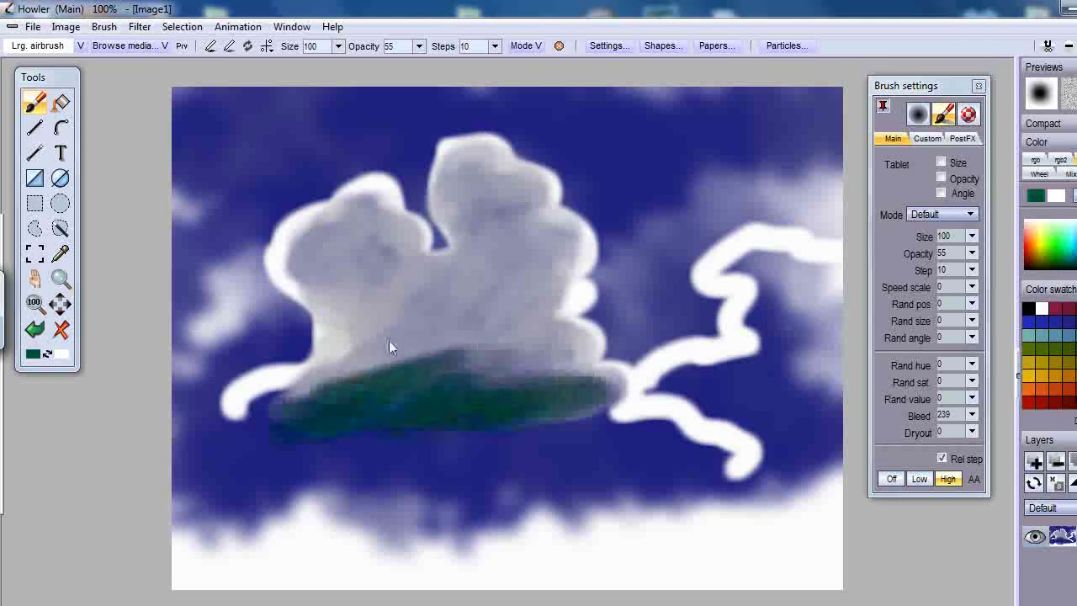
Step: Set the brush size to 51 and paint a smaller white-edged cloud mound above the green base, blending dark green into it
{"action": "left_click", "coordinate": [337, 46]}
{"action": "left_click_drag", "start_coordinate": [336, 67], "coordinate": [300, 65]}
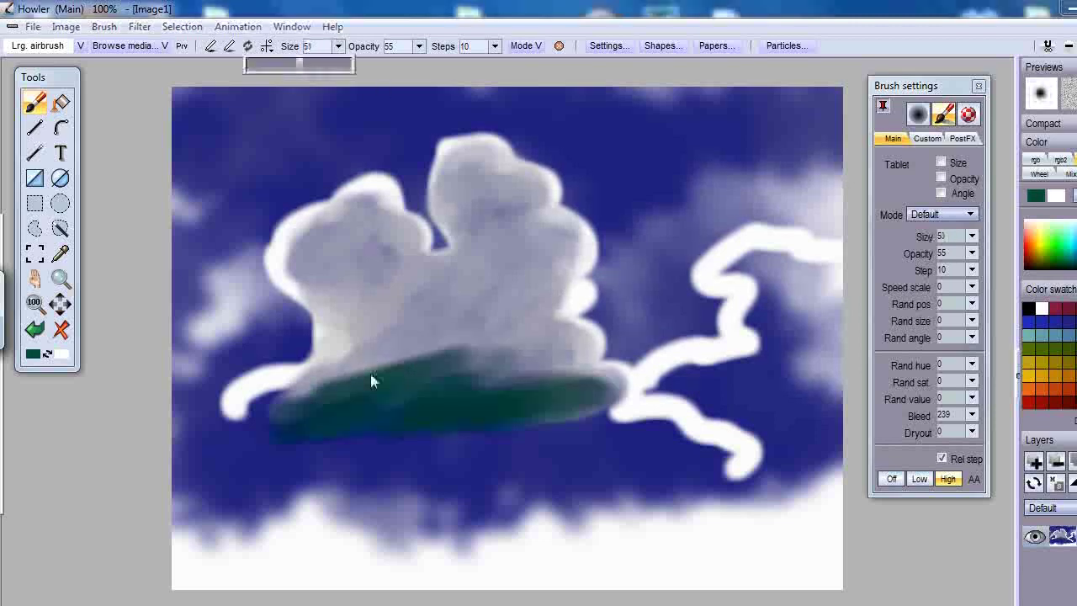
{"action": "left_click_drag", "start_coordinate": [370, 373], "coordinate": [383, 340]}
{"action": "mouse_move", "coordinate": [412, 293]}
{"action": "left_mouse_down"}
{"action": "mouse_move", "coordinate": [458, 279]}
{"action": "mouse_move", "coordinate": [500, 312]}
{"action": "mouse_move", "coordinate": [493, 331]}
{"action": "mouse_move", "coordinate": [553, 346]}
{"action": "mouse_move", "coordinate": [482, 351]}
{"action": "left_mouse_up"}
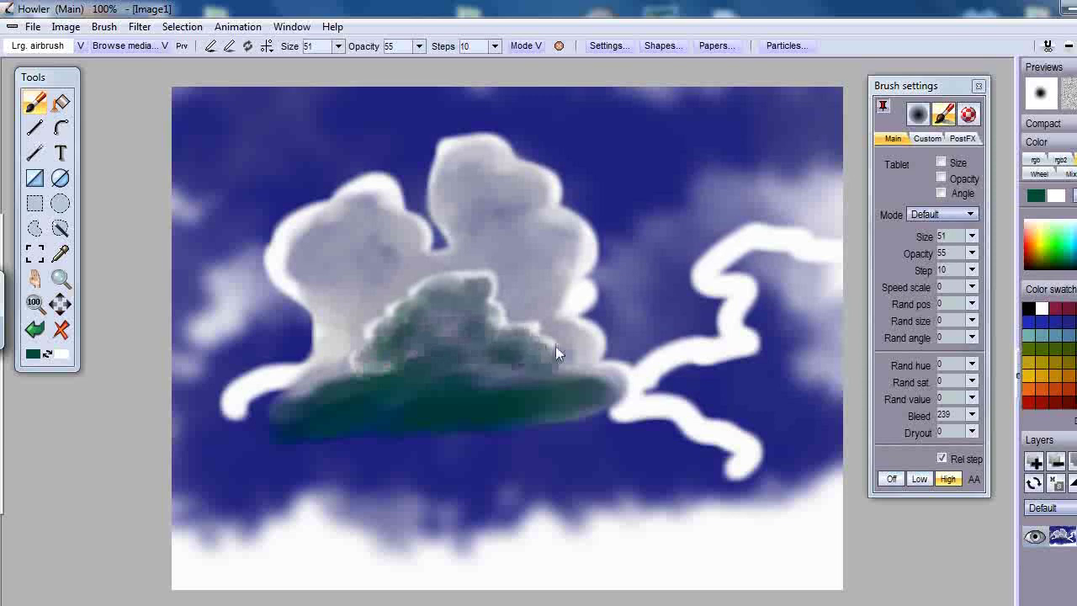
{"action": "mouse_move", "coordinate": [541, 371]}
{"action": "left_mouse_down"}
{"action": "mouse_move", "coordinate": [517, 341]}
{"action": "mouse_move", "coordinate": [440, 370]}
{"action": "mouse_move", "coordinate": [415, 340]}
{"action": "mouse_move", "coordinate": [486, 345]}
{"action": "left_mouse_up"}
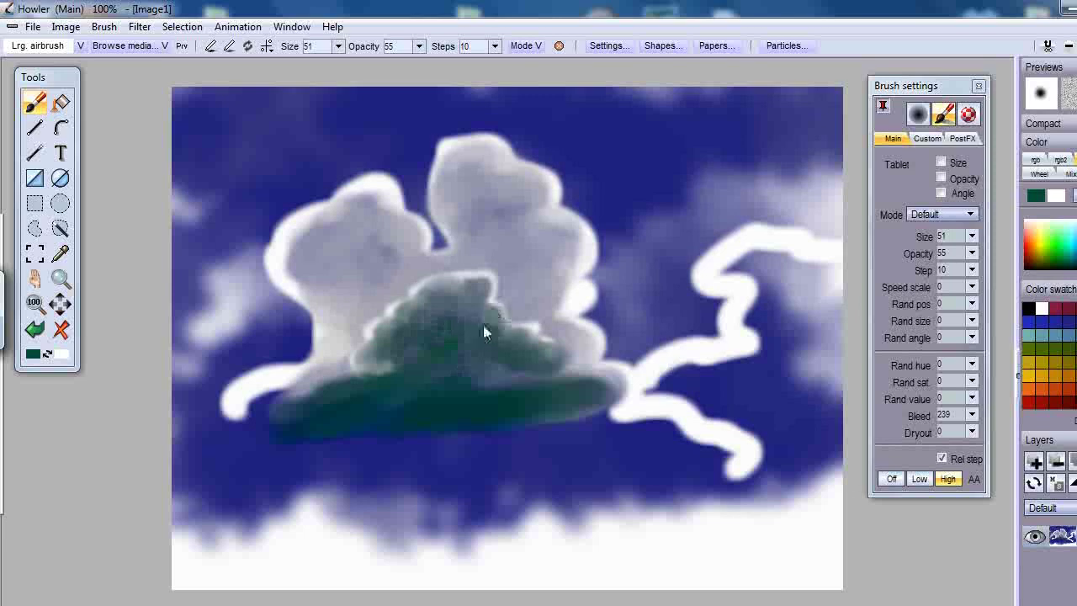
{"action": "mouse_move", "coordinate": [468, 279]}
{"action": "left_mouse_down"}
{"action": "mouse_move", "coordinate": [442, 293]}
{"action": "mouse_move", "coordinate": [419, 344]}
{"action": "left_mouse_up"}
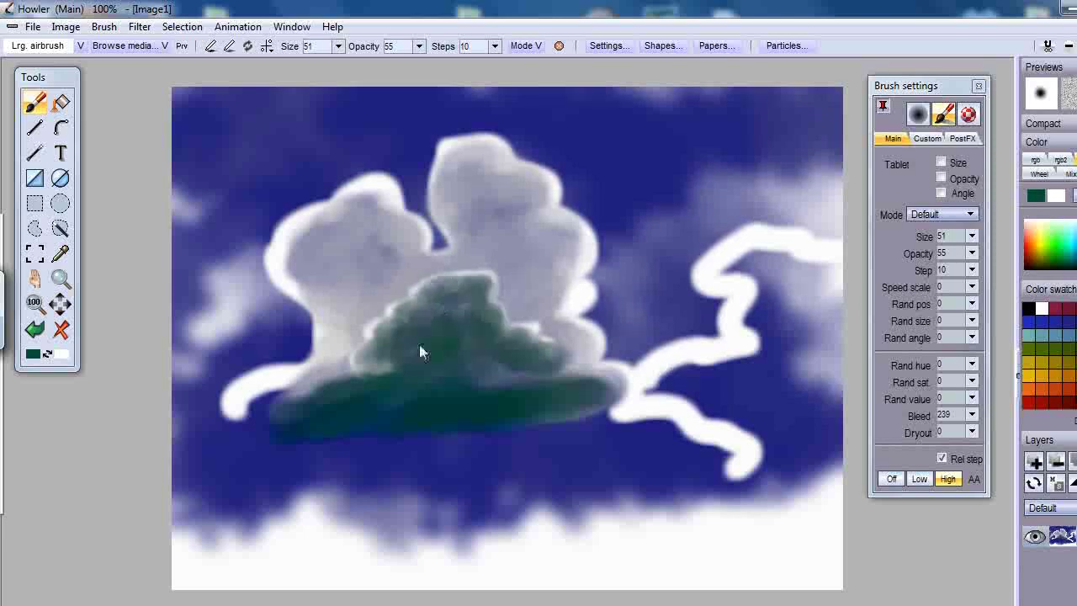
Step: Paint a stepped white cloud outline across the green base, then set the brush size to 83 and blend dark green beneath it
{"action": "mouse_move", "coordinate": [413, 411]}
{"action": "left_mouse_down"}
{"action": "mouse_move", "coordinate": [446, 365]}
{"action": "mouse_move", "coordinate": [535, 383]}
{"action": "mouse_move", "coordinate": [570, 417]}
{"action": "mouse_move", "coordinate": [611, 412]}
{"action": "left_mouse_up"}
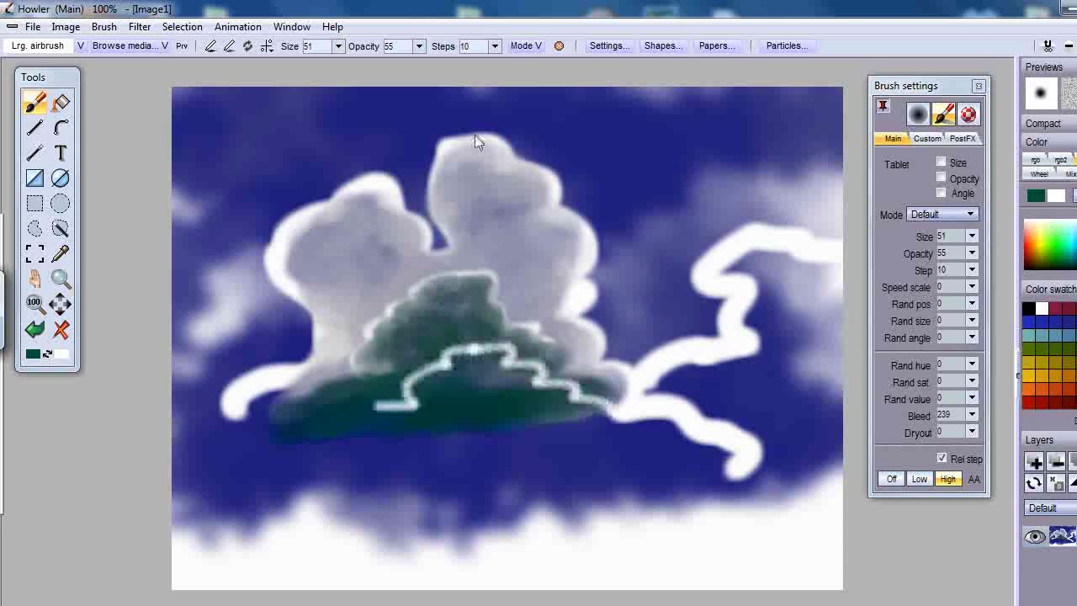
{"action": "left_click", "coordinate": [339, 46]}
{"action": "left_click_drag", "start_coordinate": [313, 66], "coordinate": [322, 66]}
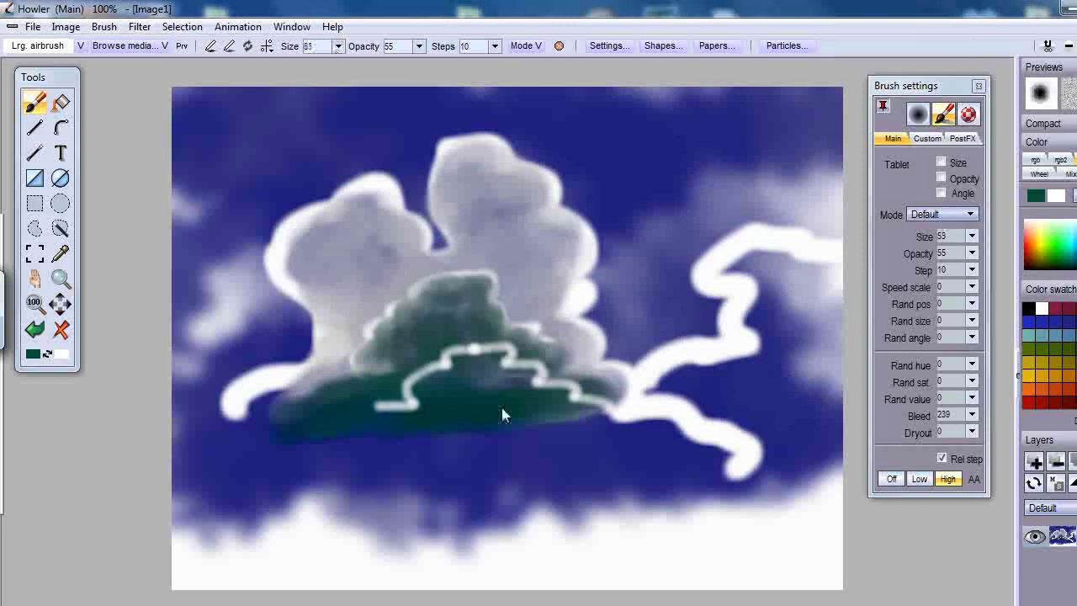
{"action": "left_click_drag", "start_coordinate": [535, 386], "coordinate": [476, 373]}
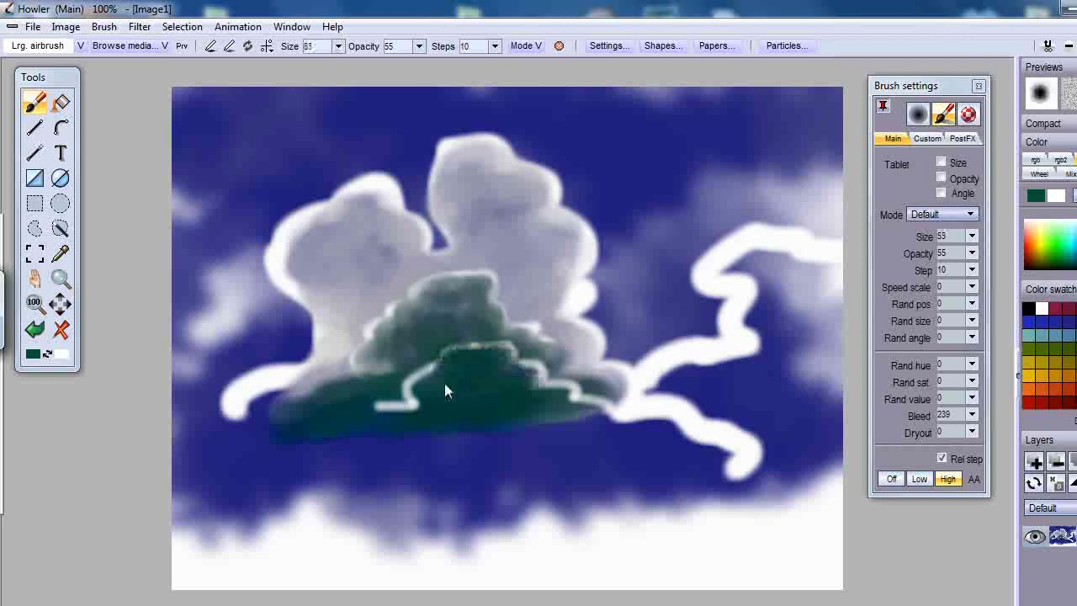
Step: Shade beneath the large cloud, its grey lobes and the insides of the right-hand cloud with dark navy
{"action": "left_click", "coordinate": [1074, 266]}
{"action": "mouse_move", "coordinate": [600, 429]}
{"action": "left_mouse_down"}
{"action": "mouse_move", "coordinate": [509, 438]}
{"action": "mouse_move", "coordinate": [529, 415]}
{"action": "mouse_move", "coordinate": [416, 410]}
{"action": "mouse_move", "coordinate": [276, 437]}
{"action": "mouse_move", "coordinate": [494, 457]}
{"action": "mouse_move", "coordinate": [610, 448]}
{"action": "mouse_move", "coordinate": [585, 442]}
{"action": "left_mouse_up"}
{"action": "mouse_move", "coordinate": [373, 291]}
{"action": "left_mouse_down"}
{"action": "mouse_move", "coordinate": [359, 313]}
{"action": "mouse_move", "coordinate": [343, 236]}
{"action": "mouse_move", "coordinate": [551, 263]}
{"action": "mouse_move", "coordinate": [551, 278]}
{"action": "mouse_move", "coordinate": [504, 191]}
{"action": "mouse_move", "coordinate": [534, 263]}
{"action": "left_mouse_up"}
{"action": "mouse_move", "coordinate": [820, 281]}
{"action": "left_mouse_down"}
{"action": "mouse_move", "coordinate": [784, 268]}
{"action": "mouse_move", "coordinate": [748, 356]}
{"action": "mouse_move", "coordinate": [812, 291]}
{"action": "mouse_move", "coordinate": [793, 261]}
{"action": "mouse_move", "coordinate": [733, 273]}
{"action": "mouse_move", "coordinate": [800, 337]}
{"action": "mouse_move", "coordinate": [740, 379]}
{"action": "mouse_move", "coordinate": [755, 408]}
{"action": "mouse_move", "coordinate": [828, 396]}
{"action": "mouse_move", "coordinate": [834, 371]}
{"action": "left_mouse_up"}
{"action": "left_click_drag", "start_coordinate": [678, 387], "coordinate": [639, 395]}
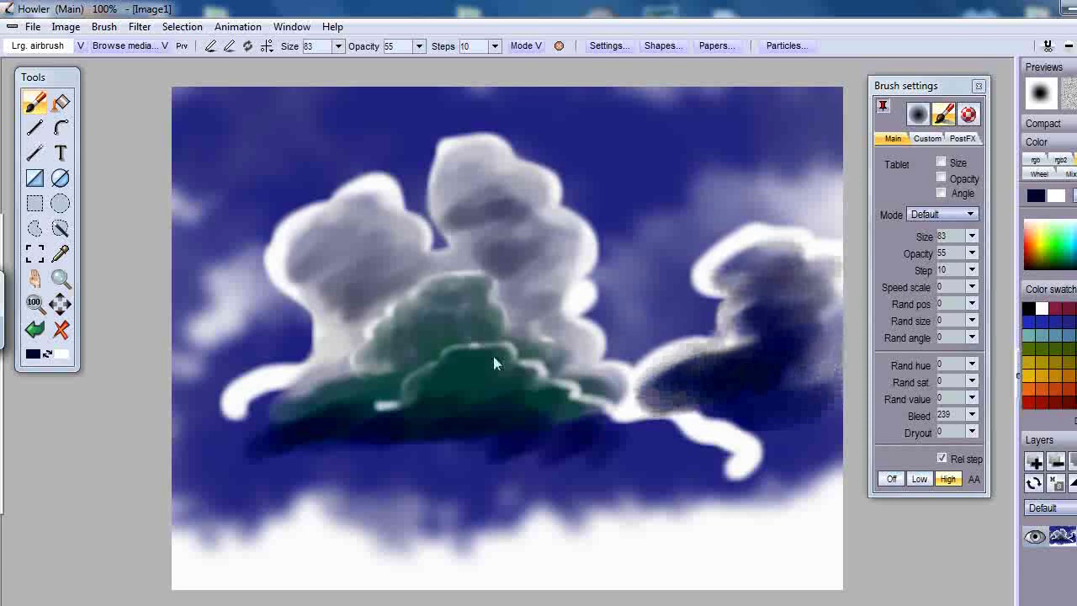
Step: Apply the Shift transform filter to move the whole picture upward so the clouds sit against the canvas's upper edge
{"action": "left_click", "coordinate": [140, 27]}
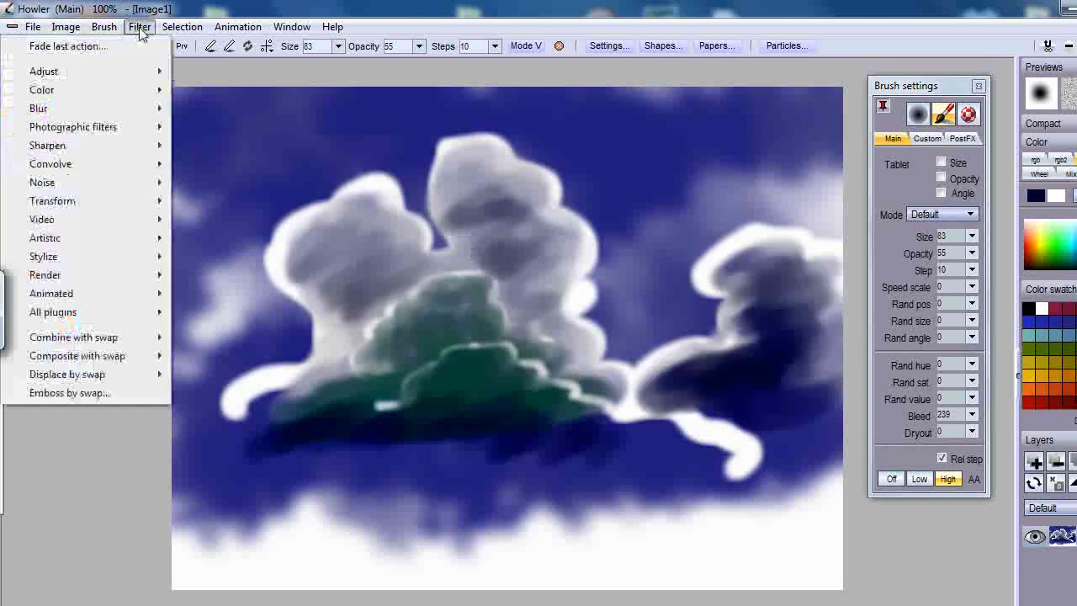
{"action": "mouse_move", "coordinate": [120, 204]}
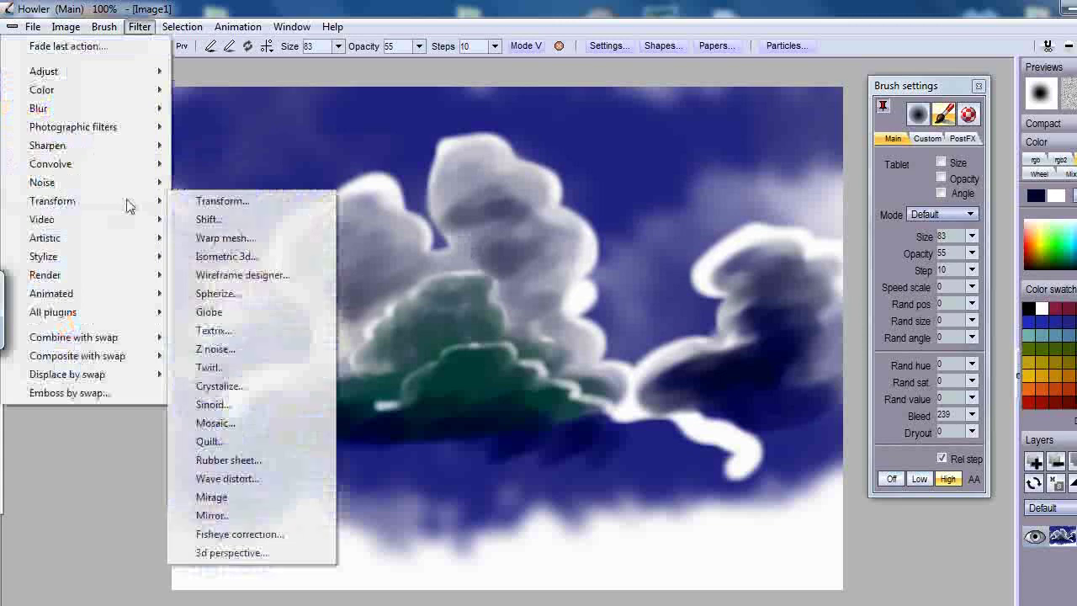
{"action": "left_click", "coordinate": [270, 222]}
{"action": "left_click_drag", "start_coordinate": [513, 273], "coordinate": [520, 183]}
{"action": "left_click", "coordinate": [537, 373]}
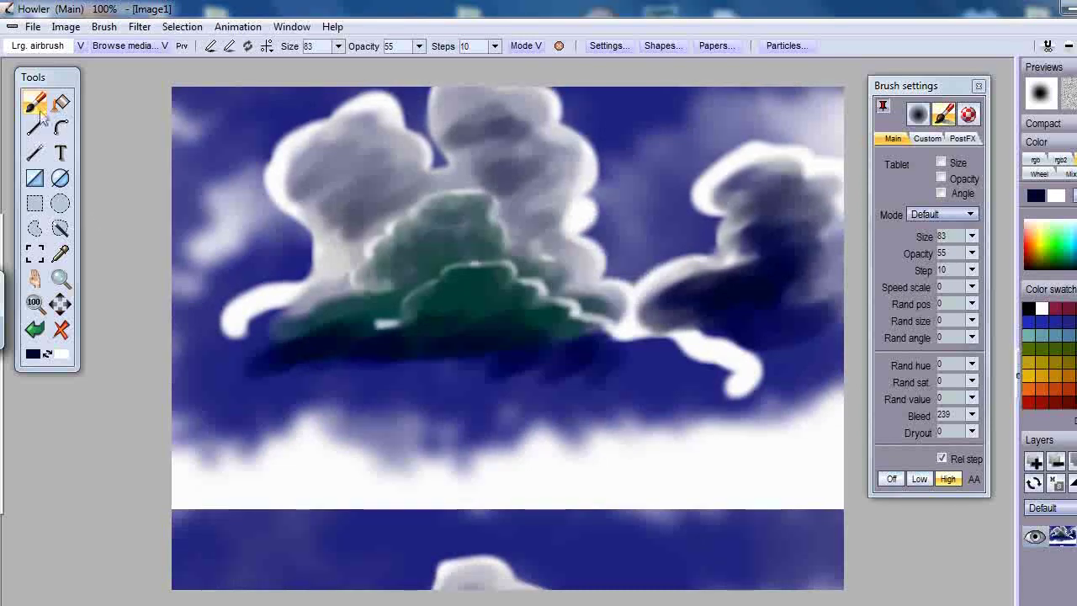
Step: Cover the wrapped strip of sky along the canvas's lower edge with a filled white rectangle
{"action": "left_click", "coordinate": [37, 180]}
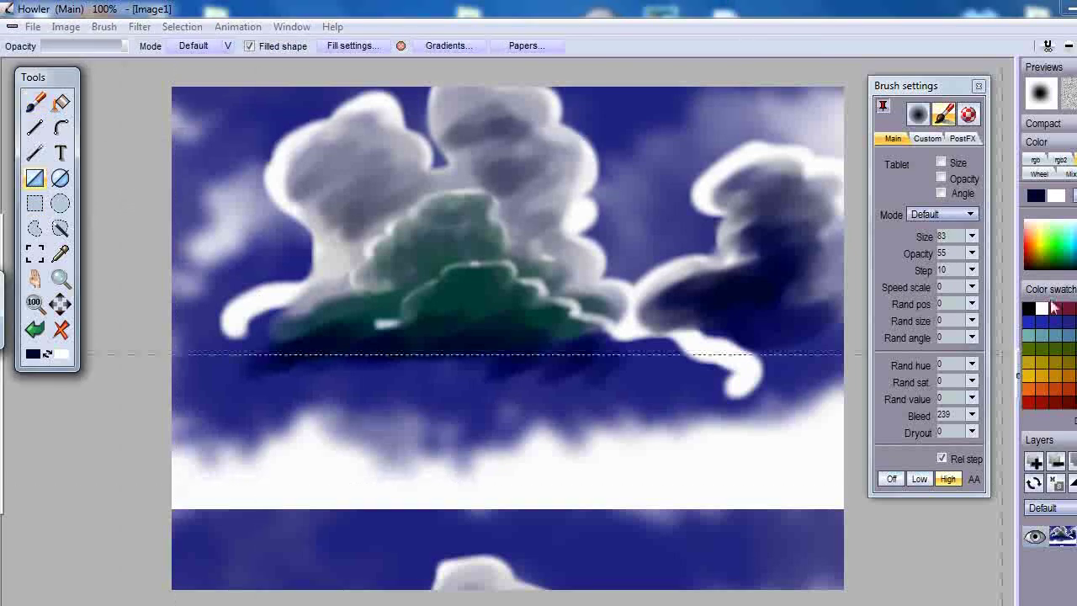
{"action": "left_click_drag", "start_coordinate": [145, 495], "coordinate": [212, 521]}
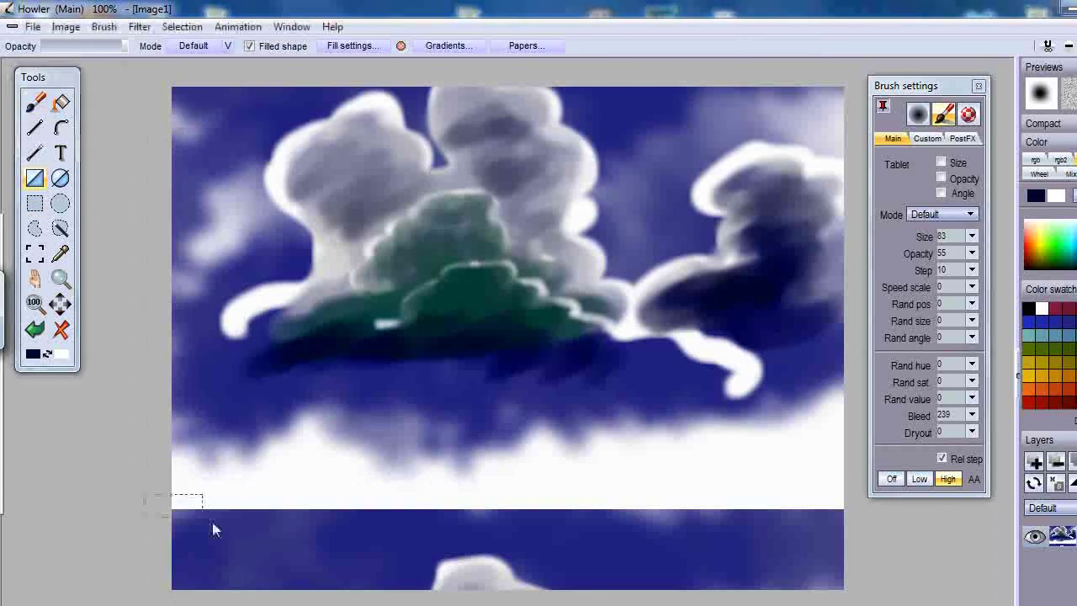
{"action": "left_click_drag", "start_coordinate": [831, 583], "coordinate": [869, 601]}
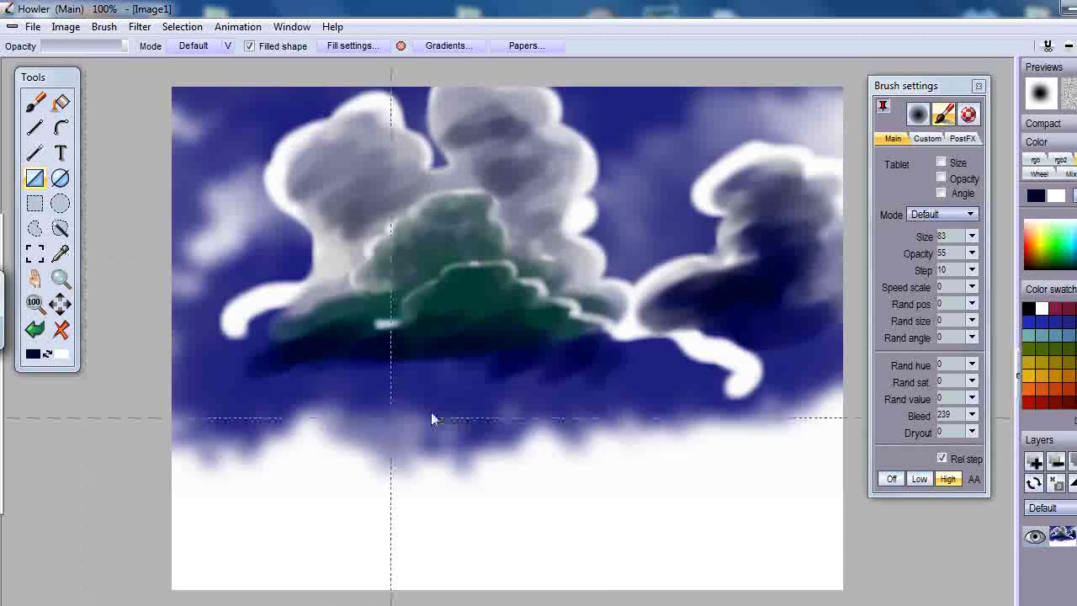
Step: Airbrush dark navy shading under the white tail of the right-hand cloud, extending it toward the large cloud's base
{"action": "left_click", "coordinate": [31, 104]}
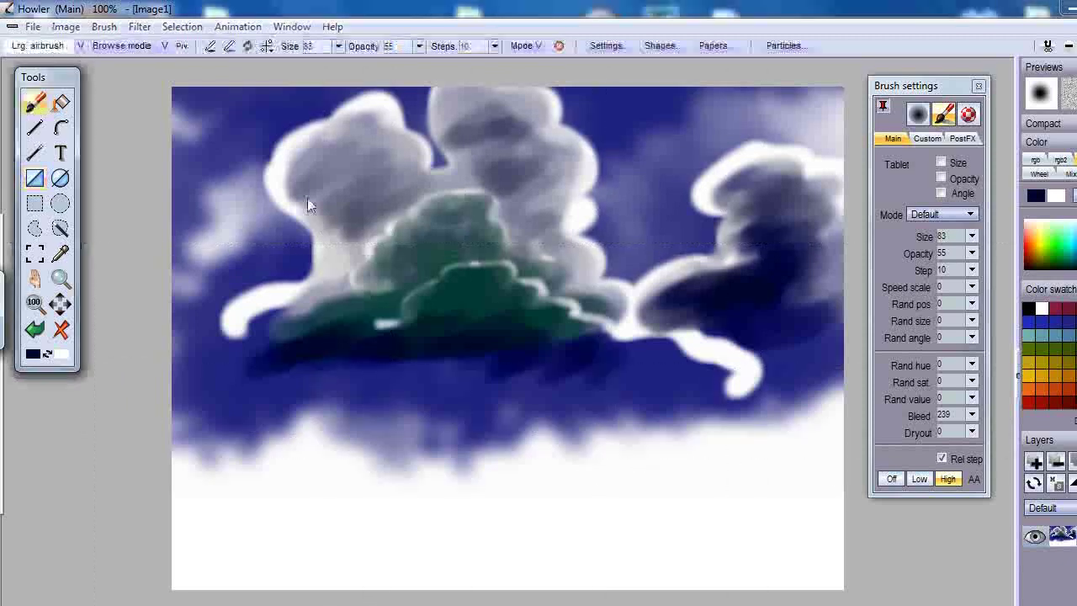
{"action": "mouse_move", "coordinate": [745, 380]}
{"action": "left_mouse_down"}
{"action": "mouse_move", "coordinate": [674, 366]}
{"action": "mouse_move", "coordinate": [710, 351]}
{"action": "mouse_move", "coordinate": [638, 364]}
{"action": "mouse_move", "coordinate": [752, 387]}
{"action": "mouse_move", "coordinate": [699, 394]}
{"action": "mouse_move", "coordinate": [724, 366]}
{"action": "mouse_move", "coordinate": [601, 371]}
{"action": "left_mouse_up"}
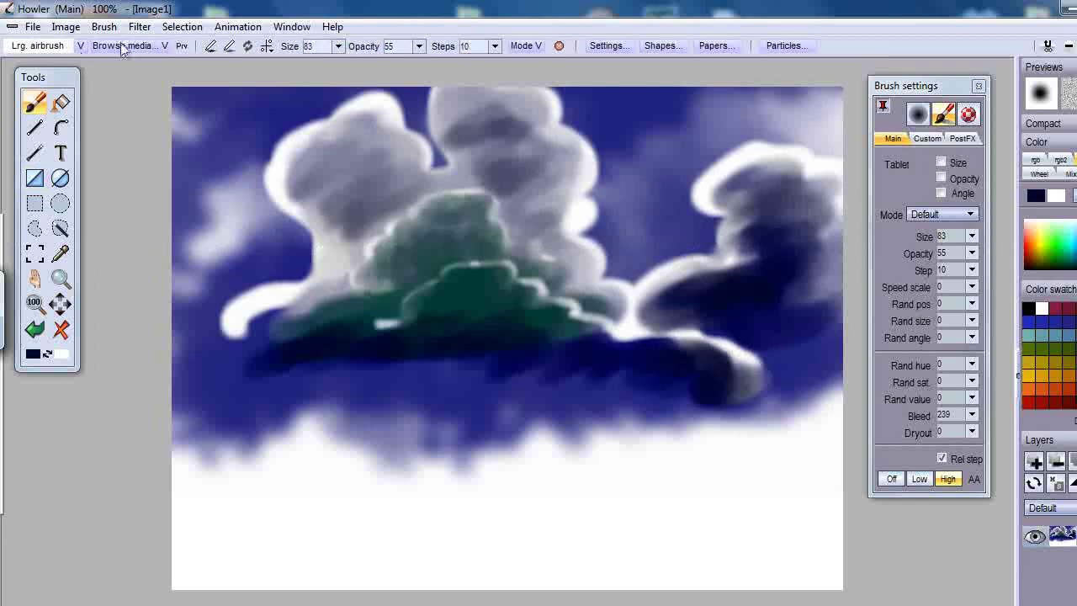
Step: Choose the Large cover oil brush and paint a foreground band of dark red overlaid with ochre below the sky
{"action": "left_click", "coordinate": [52, 48]}
{"action": "mouse_move", "coordinate": [118, 130]}
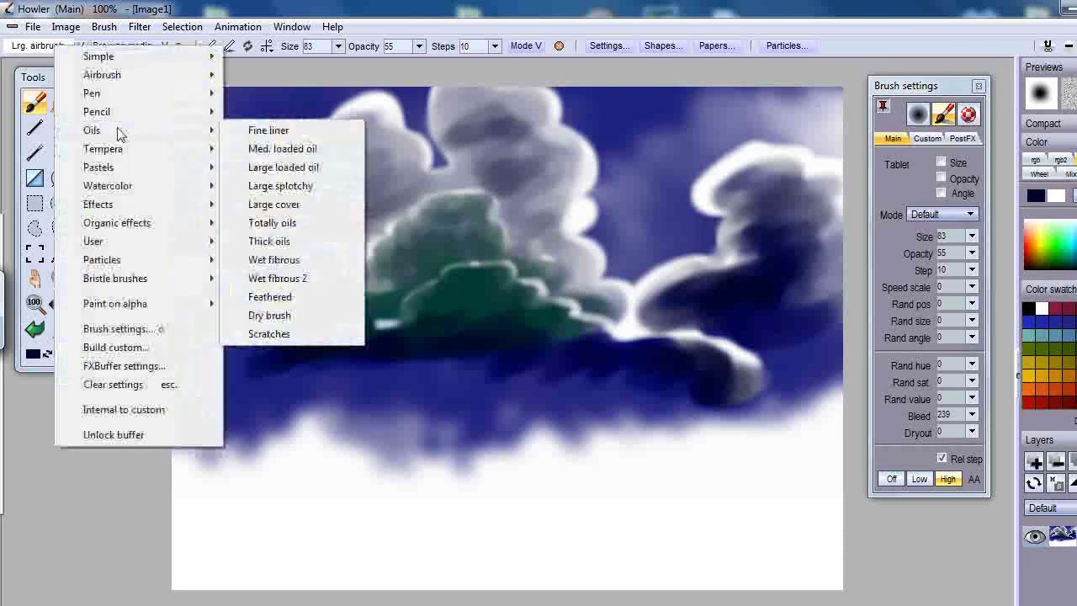
{"action": "left_click", "coordinate": [277, 204]}
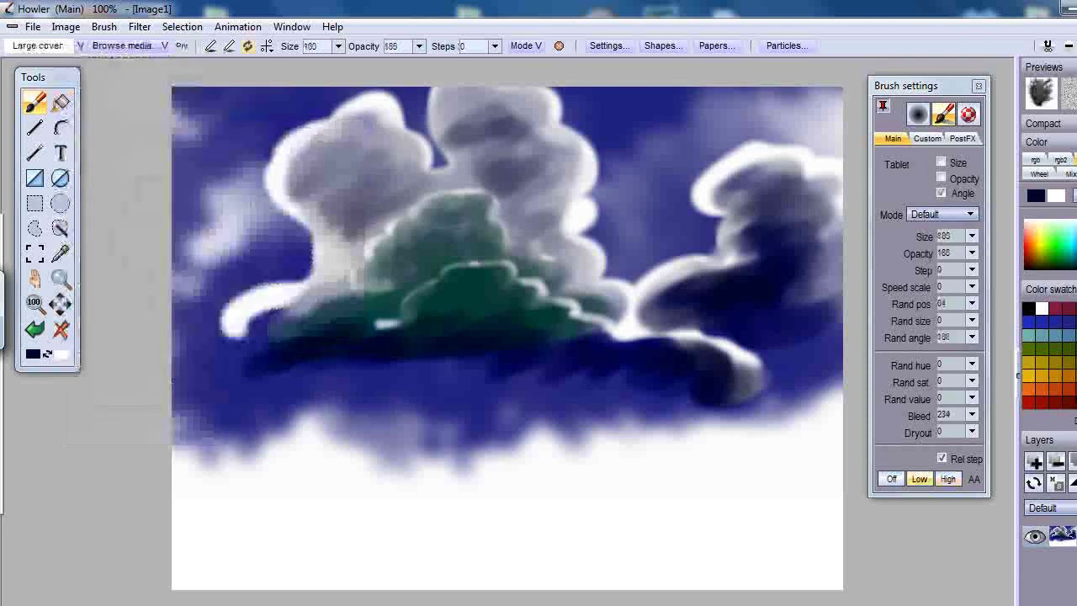
{"action": "left_click", "coordinate": [1062, 403]}
{"action": "mouse_move", "coordinate": [651, 449]}
{"action": "left_mouse_down"}
{"action": "mouse_move", "coordinate": [368, 555]}
{"action": "mouse_move", "coordinate": [142, 543]}
{"action": "mouse_move", "coordinate": [893, 460]}
{"action": "left_mouse_up"}
{"action": "left_click", "coordinate": [1066, 363]}
{"action": "mouse_move", "coordinate": [673, 458]}
{"action": "left_mouse_down"}
{"action": "mouse_move", "coordinate": [841, 504]}
{"action": "mouse_move", "coordinate": [439, 537]}
{"action": "mouse_move", "coordinate": [353, 519]}
{"action": "left_mouse_up"}
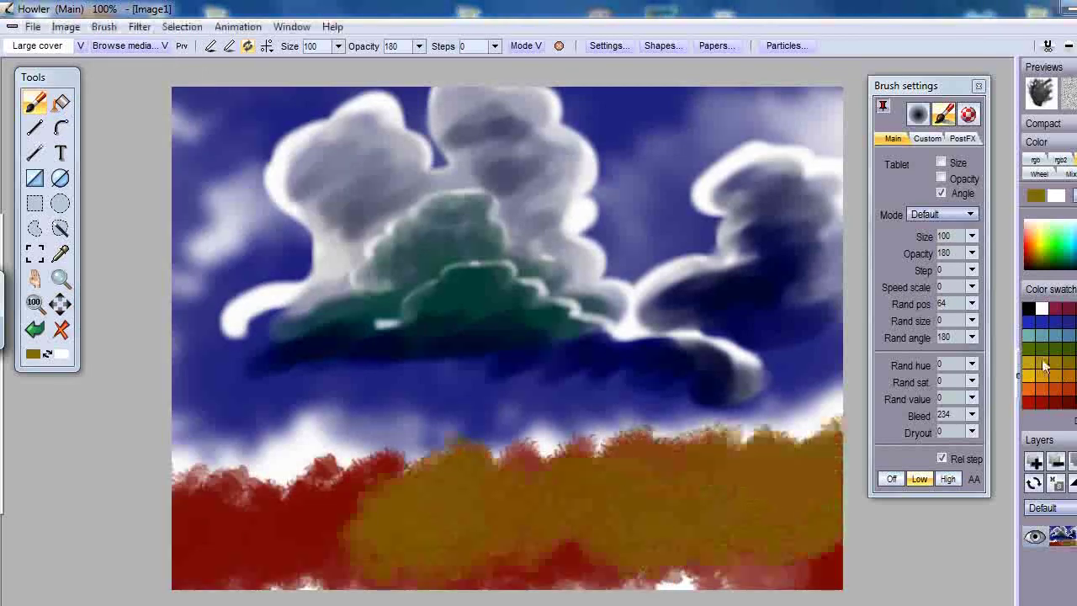
Step: Paint a grey-beige treeline along the horizon and a near-black foreground of bushes below it
{"action": "left_click_drag", "start_coordinate": [1045, 232], "coordinate": [1025, 232]}
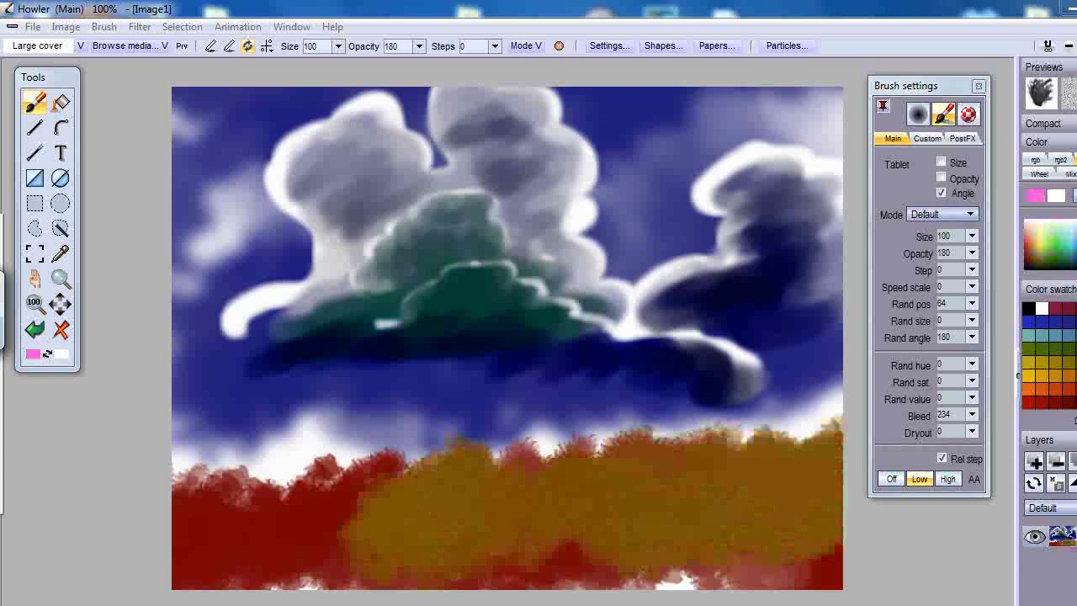
{"action": "mouse_move", "coordinate": [539, 438]}
{"action": "left_mouse_down"}
{"action": "mouse_move", "coordinate": [310, 500]}
{"action": "mouse_move", "coordinate": [481, 458]}
{"action": "mouse_move", "coordinate": [748, 476]}
{"action": "mouse_move", "coordinate": [366, 551]}
{"action": "mouse_move", "coordinate": [337, 514]}
{"action": "left_mouse_up"}
{"action": "left_click", "coordinate": [1064, 268]}
{"action": "mouse_move", "coordinate": [647, 505]}
{"action": "left_mouse_down"}
{"action": "mouse_move", "coordinate": [451, 515]}
{"action": "mouse_move", "coordinate": [663, 562]}
{"action": "mouse_move", "coordinate": [831, 533]}
{"action": "mouse_move", "coordinate": [219, 553]}
{"action": "mouse_move", "coordinate": [641, 496]}
{"action": "mouse_move", "coordinate": [706, 471]}
{"action": "left_mouse_up"}
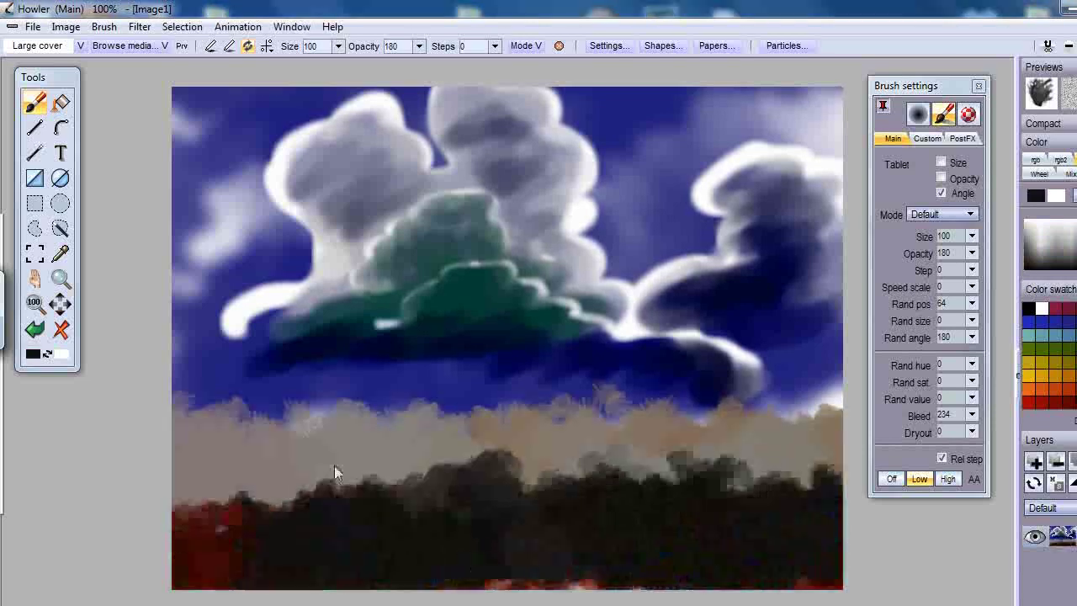
Step: Enable particle painting in the Optipuss settings
{"action": "left_click", "coordinate": [786, 47]}
{"action": "left_click", "coordinate": [670, 114]}
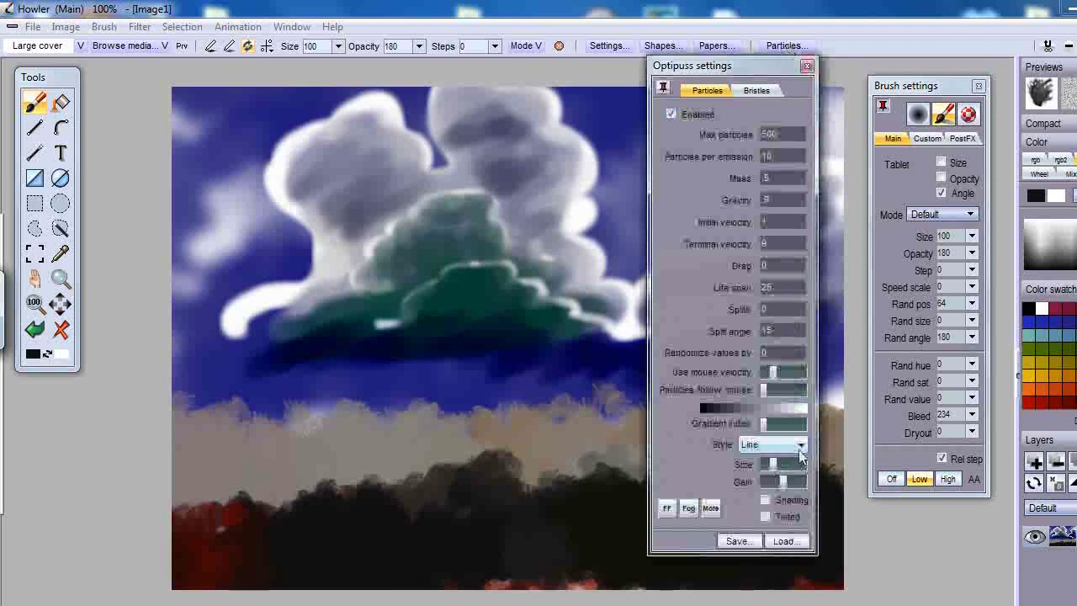
Step: Try painting grass over the foreground with the BadlyGrass.opt particle preset and undo it
{"action": "left_click", "coordinate": [784, 541]}
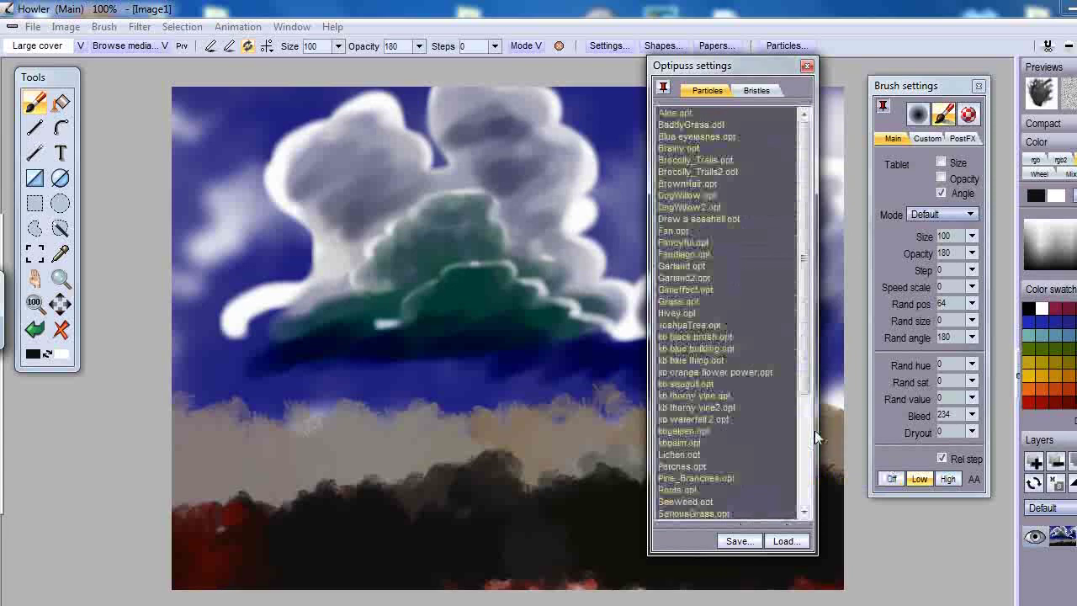
{"action": "left_click", "coordinate": [680, 126]}
{"action": "mouse_move", "coordinate": [344, 501]}
{"action": "left_mouse_down"}
{"action": "mouse_move", "coordinate": [300, 505]}
{"action": "mouse_move", "coordinate": [221, 546]}
{"action": "mouse_move", "coordinate": [475, 507]}
{"action": "mouse_move", "coordinate": [391, 492]}
{"action": "mouse_move", "coordinate": [512, 514]}
{"action": "mouse_move", "coordinate": [540, 546]}
{"action": "mouse_move", "coordinate": [637, 534]}
{"action": "mouse_move", "coordinate": [364, 570]}
{"action": "mouse_move", "coordinate": [290, 568]}
{"action": "mouse_move", "coordinate": [277, 543]}
{"action": "left_mouse_up"}
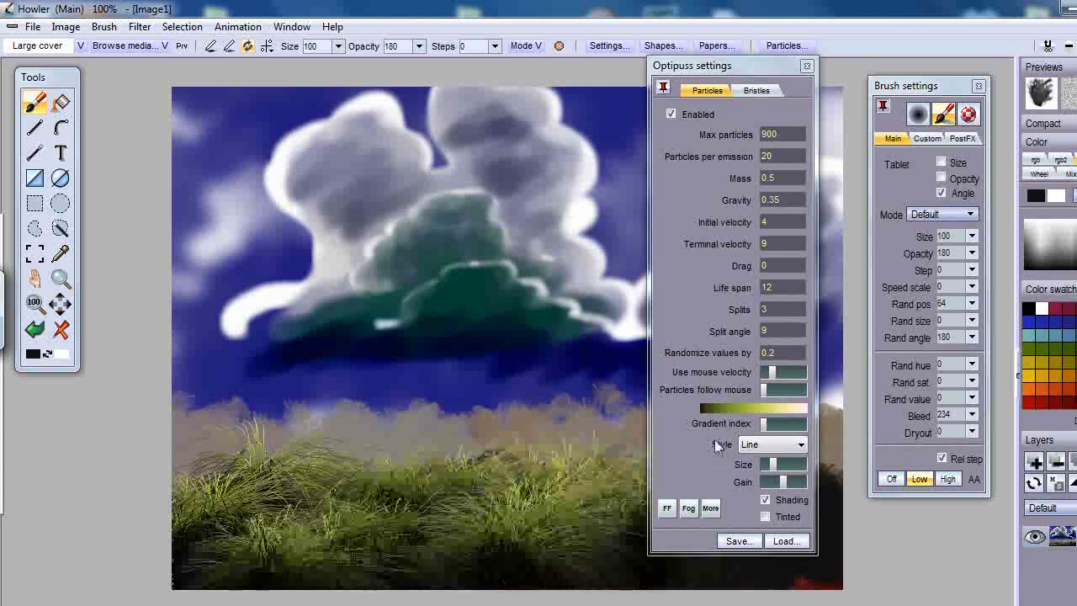
{"action": "key", "text": "ctrl+z"}
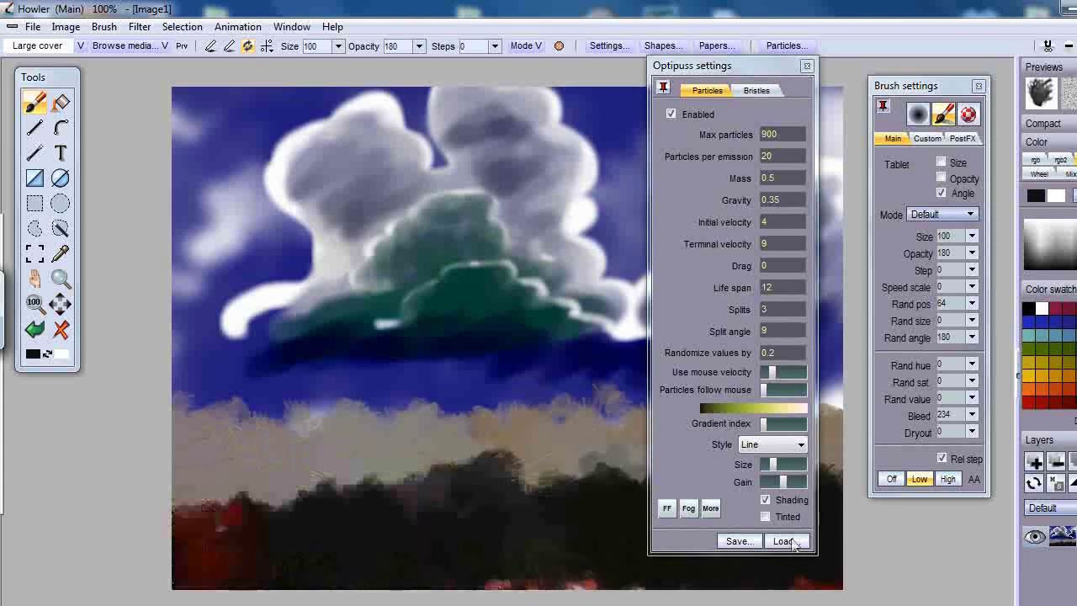
Step: Load the last winter particle preset, paint bare branches across the dark foreground, and disable particle painting
{"action": "left_click", "coordinate": [784, 541]}
{"action": "left_click_drag", "start_coordinate": [803, 372], "coordinate": [822, 483]}
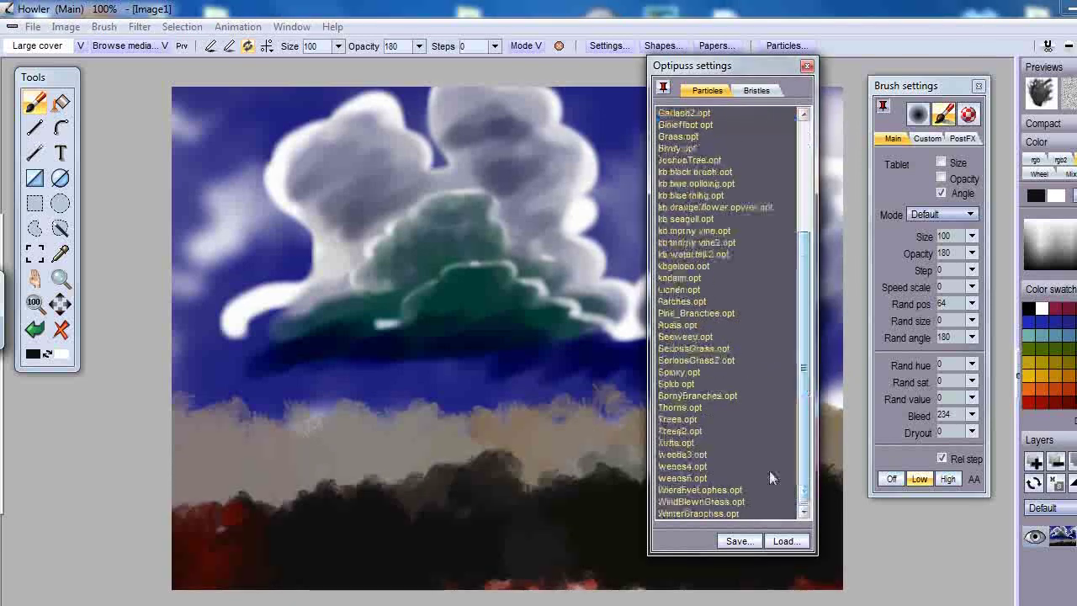
{"action": "double_click", "coordinate": [705, 513]}
{"action": "mouse_move", "coordinate": [330, 555]}
{"action": "left_mouse_down"}
{"action": "mouse_move", "coordinate": [339, 530]}
{"action": "mouse_move", "coordinate": [154, 570]}
{"action": "mouse_move", "coordinate": [461, 583]}
{"action": "mouse_move", "coordinate": [615, 566]}
{"action": "mouse_move", "coordinate": [774, 577]}
{"action": "mouse_move", "coordinate": [608, 534]}
{"action": "left_mouse_up"}
{"action": "mouse_move", "coordinate": [393, 598]}
{"action": "left_mouse_down"}
{"action": "mouse_move", "coordinate": [189, 568]}
{"action": "mouse_move", "coordinate": [430, 523]}
{"action": "left_mouse_up"}
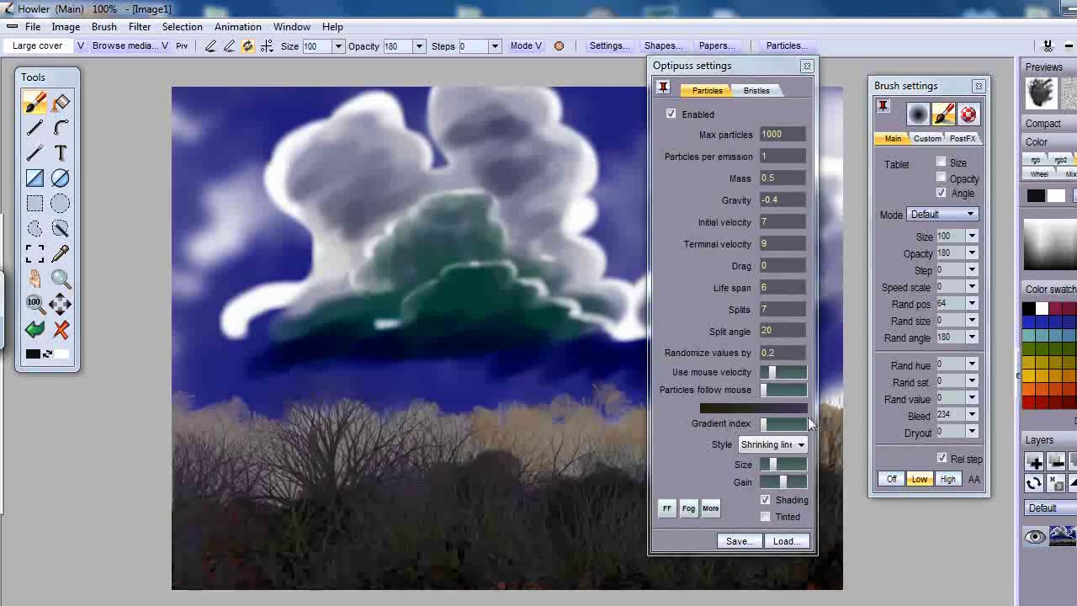
{"action": "left_click", "coordinate": [671, 113]}
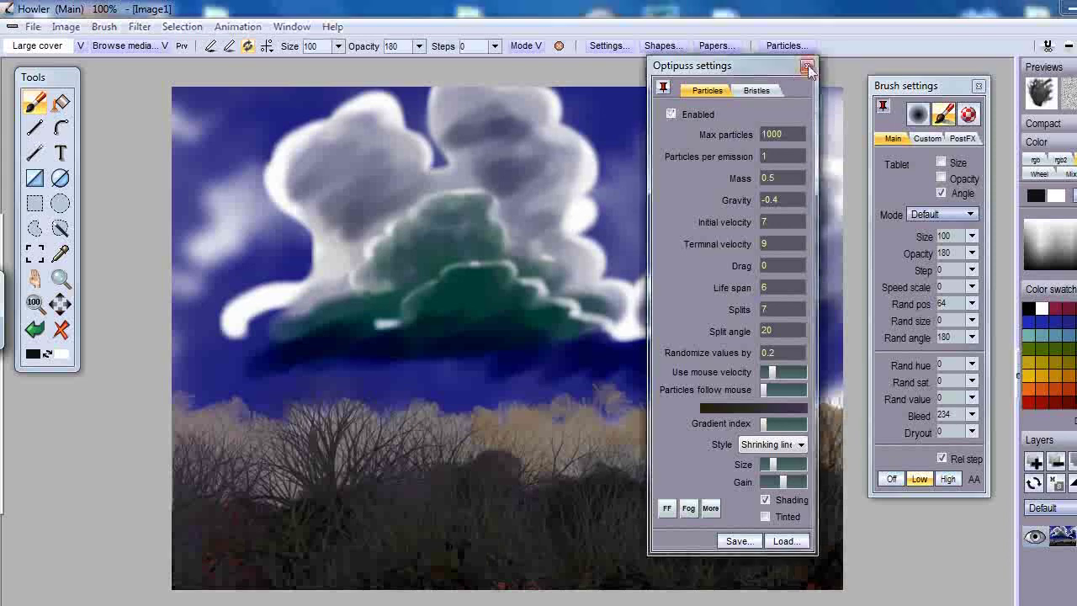
{"action": "left_click", "coordinate": [807, 66]}
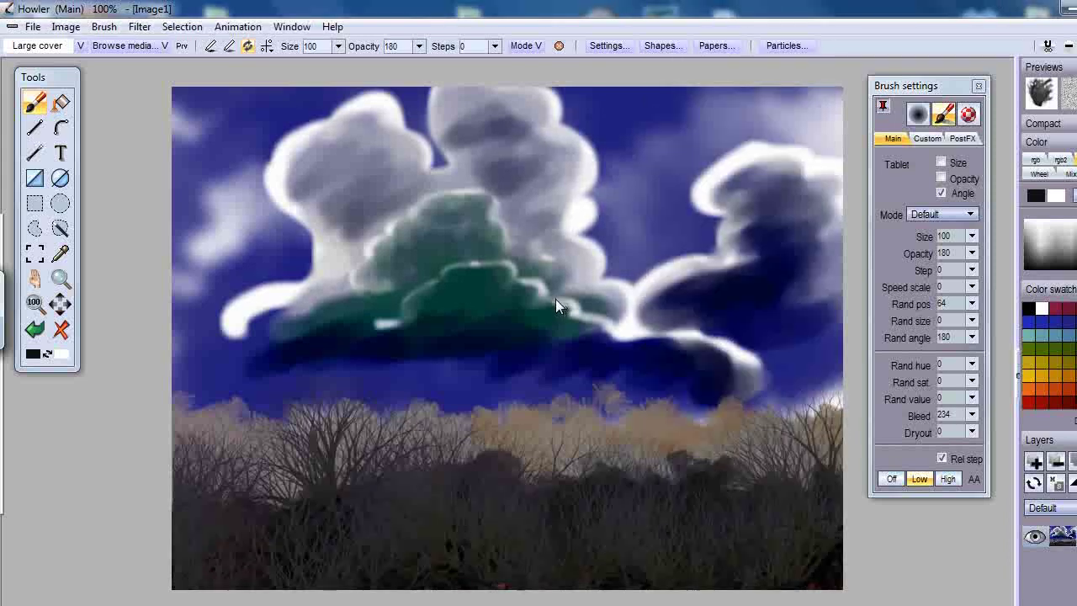
Step: Create a 99-frame animation from the painting at 24 fps
{"action": "left_click", "coordinate": [234, 26]}
{"action": "left_click", "coordinate": [228, 42]}
{"action": "left_click", "coordinate": [375, 258]}
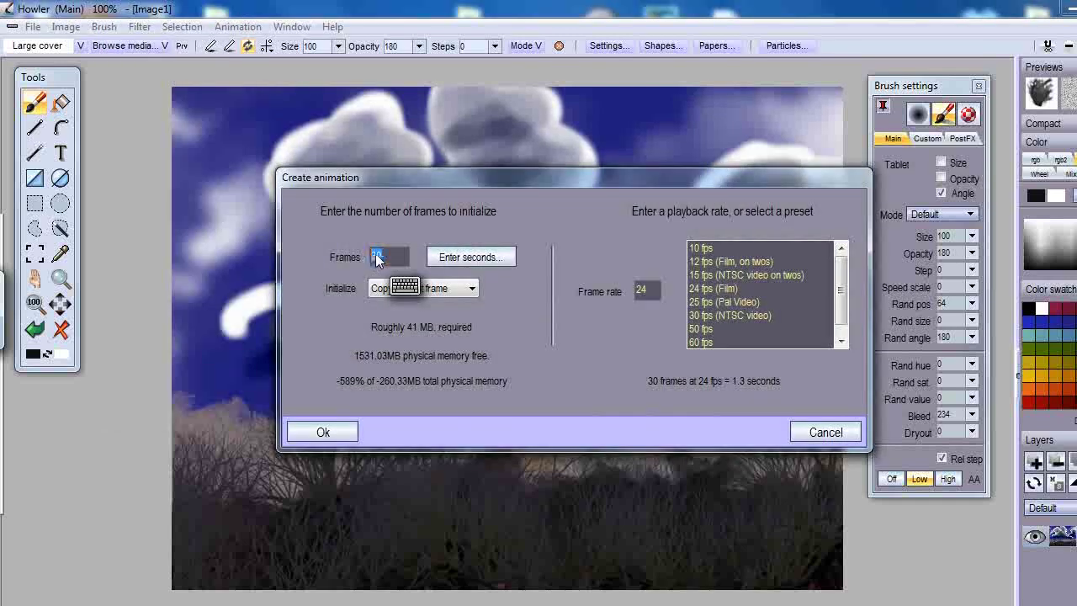
{"action": "type", "text": "99"}
{"action": "left_click", "coordinate": [323, 432]}
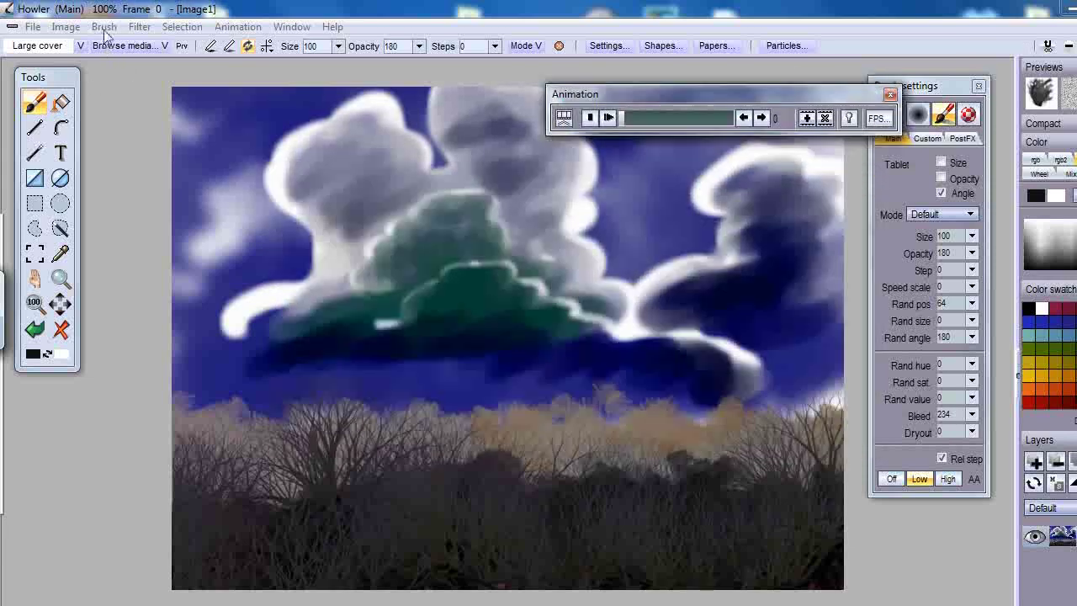
Step: Store a copy of the image and place its thumbnail window below the tools
{"action": "left_click", "coordinate": [63, 32]}
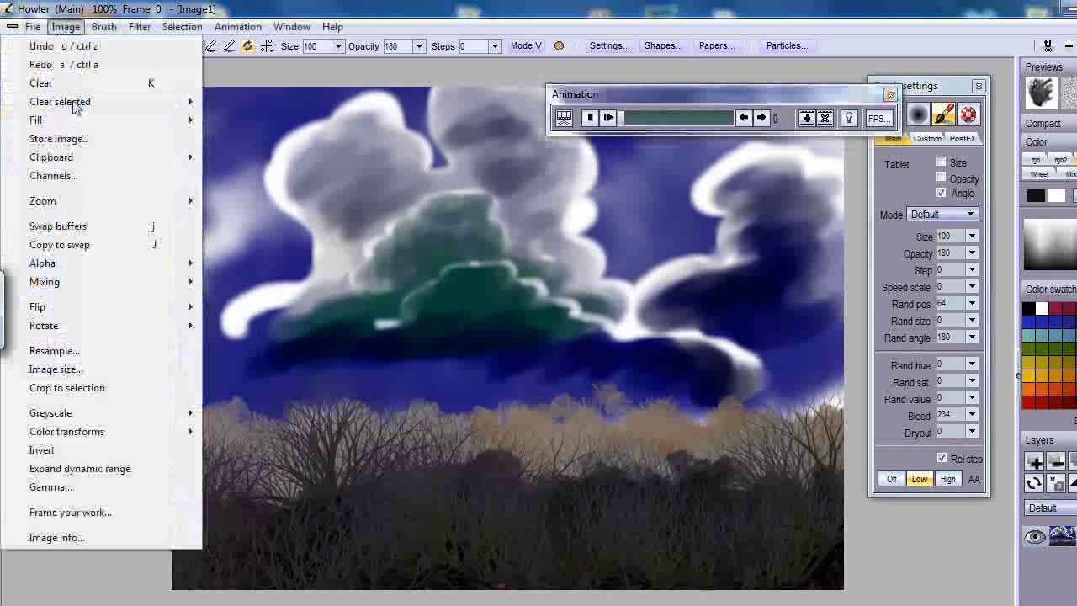
{"action": "left_click", "coordinate": [60, 138]}
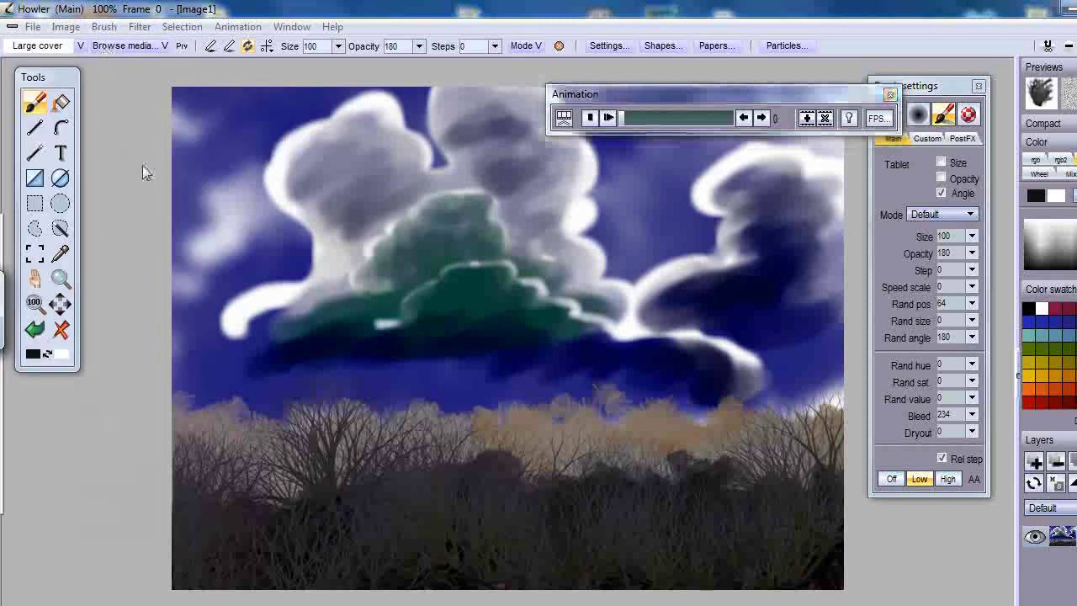
{"action": "left_click_drag", "start_coordinate": [133, 121], "coordinate": [38, 453]}
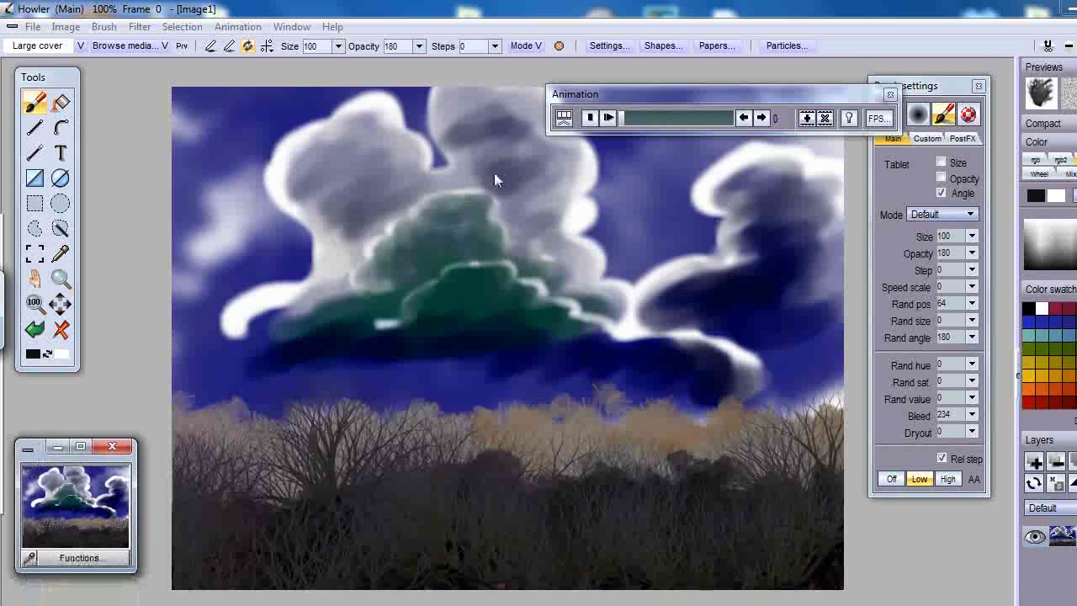
Step: Show the list of plugins, move it beside the tools and enlarge it to show more entries
{"action": "left_click", "coordinate": [291, 27]}
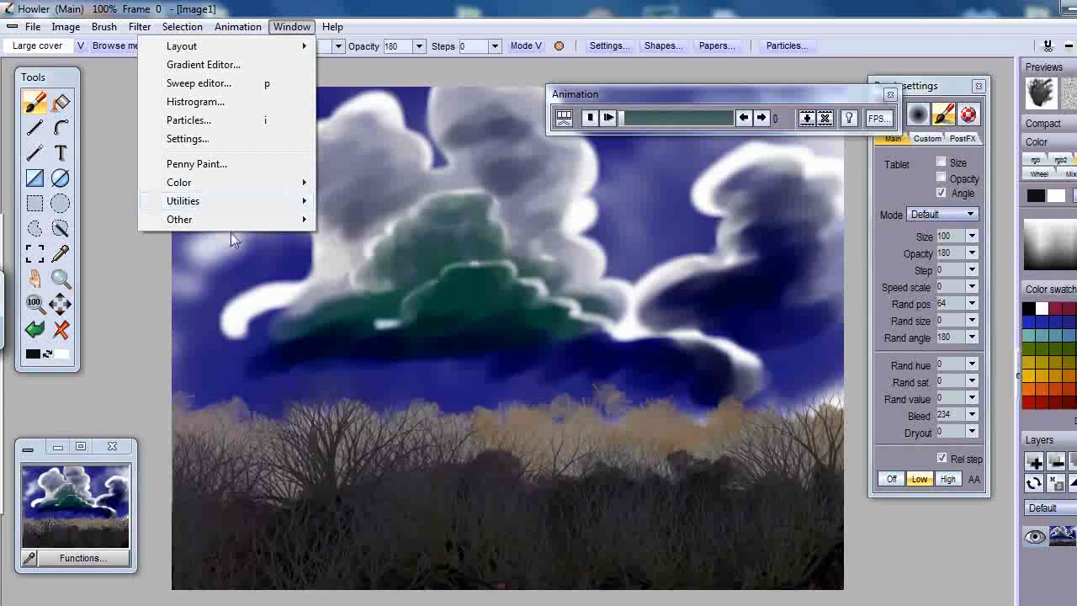
{"action": "mouse_move", "coordinate": [250, 226]}
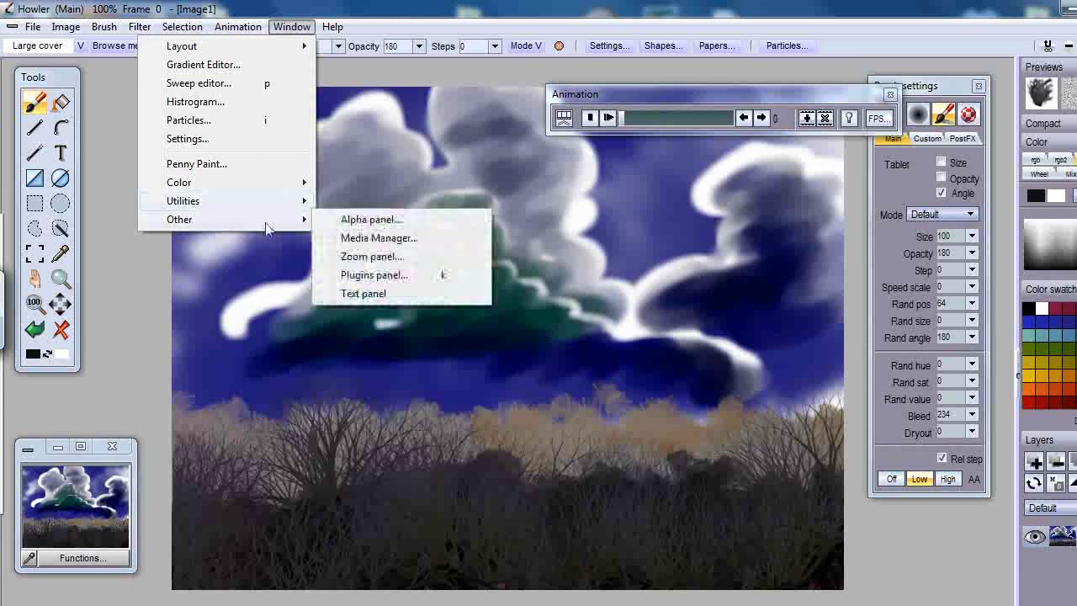
{"action": "mouse_move", "coordinate": [261, 191]}
{"action": "left_click", "coordinate": [374, 275]}
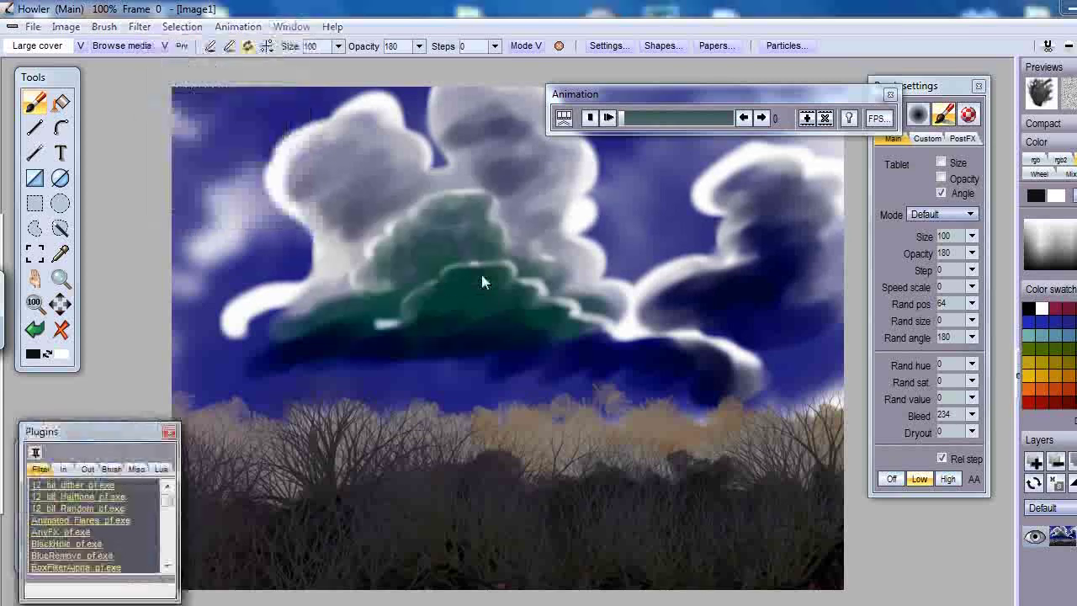
{"action": "left_click_drag", "start_coordinate": [82, 429], "coordinate": [163, 122]}
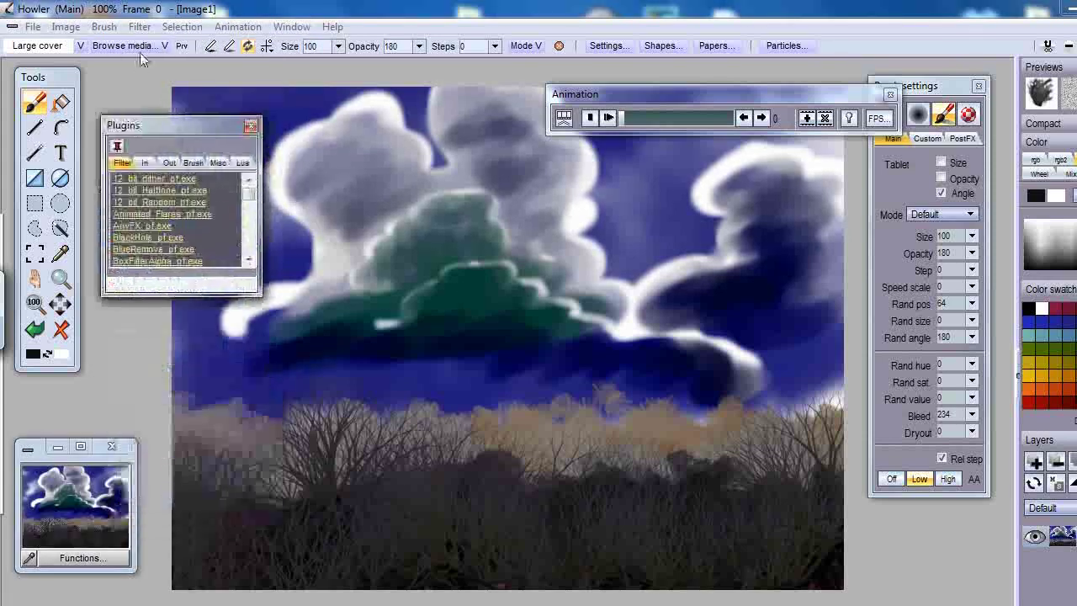
{"action": "left_click_drag", "start_coordinate": [257, 295], "coordinate": [255, 295]}
{"action": "left_click_drag", "start_coordinate": [294, 433], "coordinate": [302, 547]}
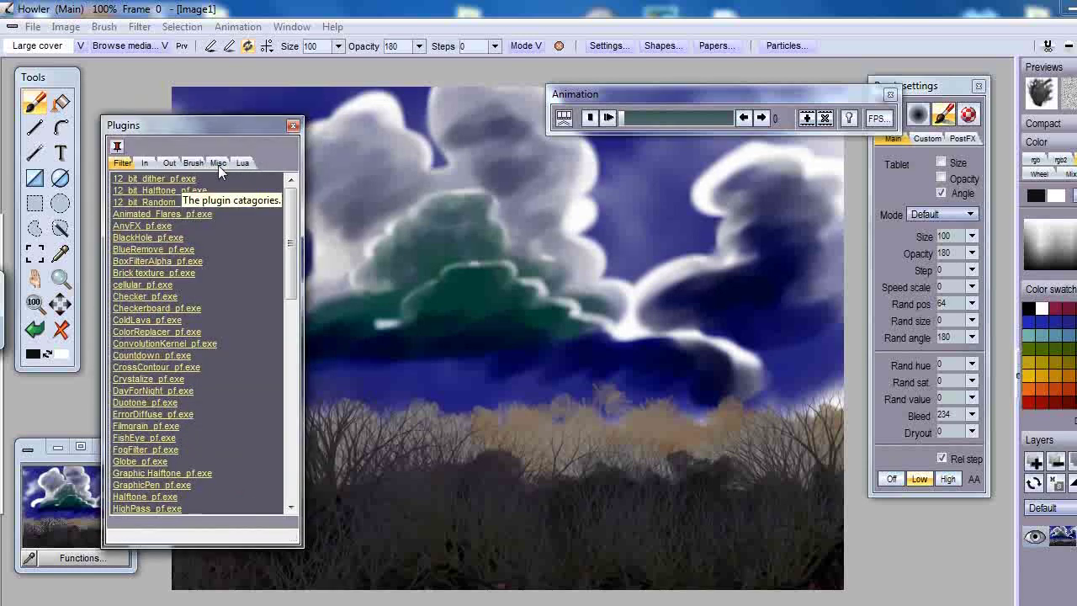
Step: Compare the filter and miscellaneous plugin lists to locate AnyFX and AnyFX_Animation
{"action": "left_click", "coordinate": [218, 163]}
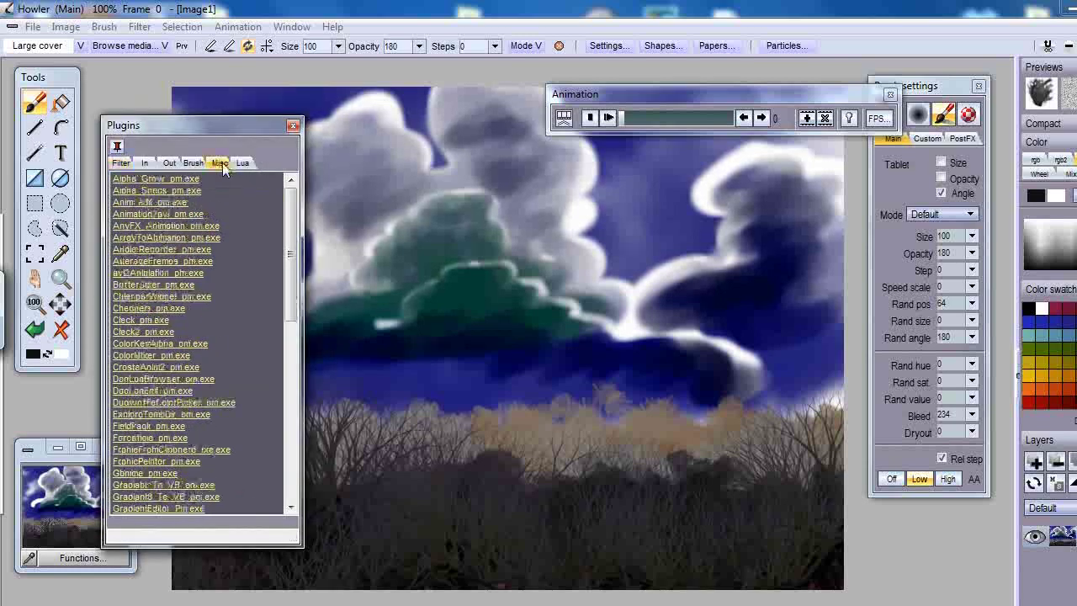
{"action": "left_click", "coordinate": [166, 225]}
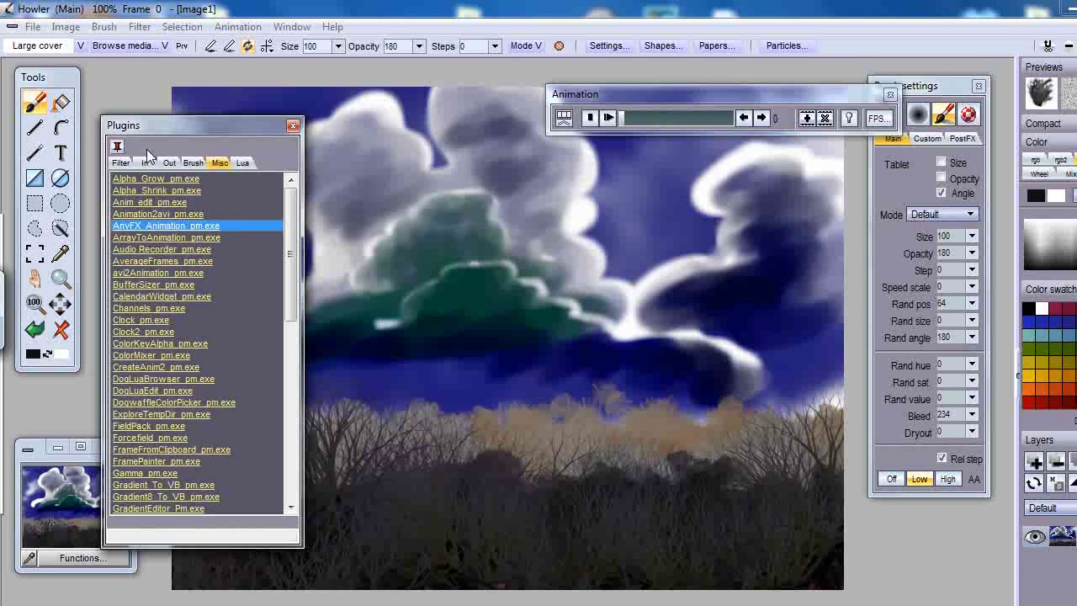
{"action": "left_click", "coordinate": [122, 162]}
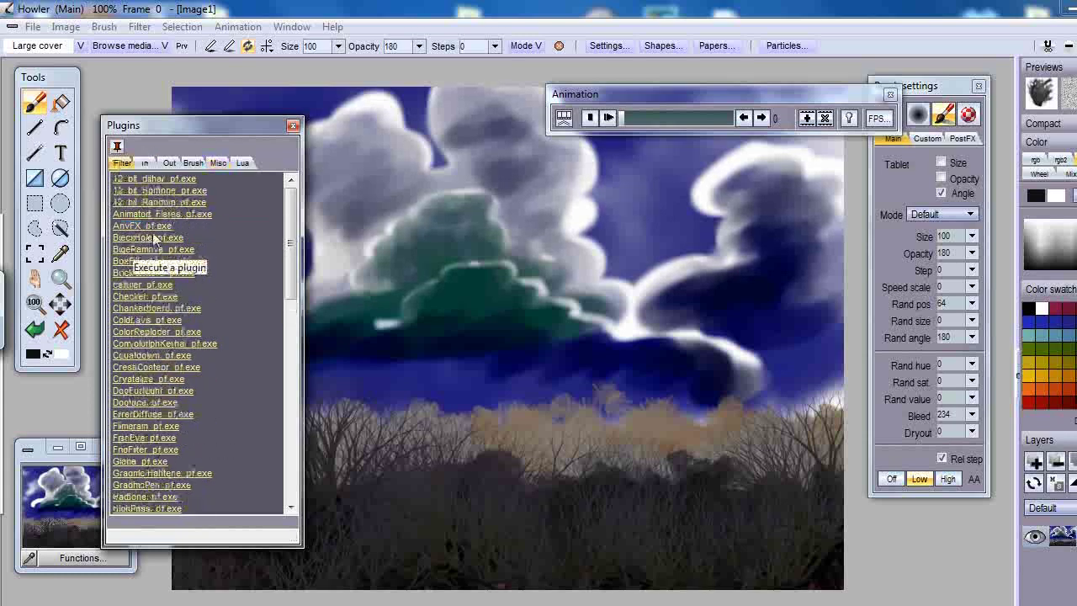
{"action": "left_click", "coordinate": [134, 226]}
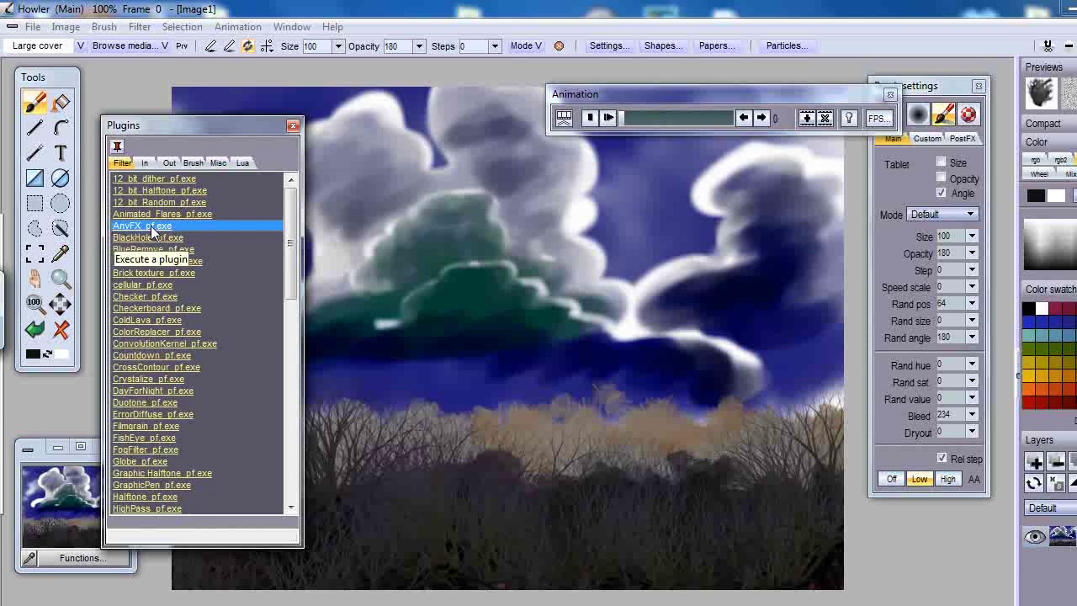
{"action": "left_click", "coordinate": [219, 164]}
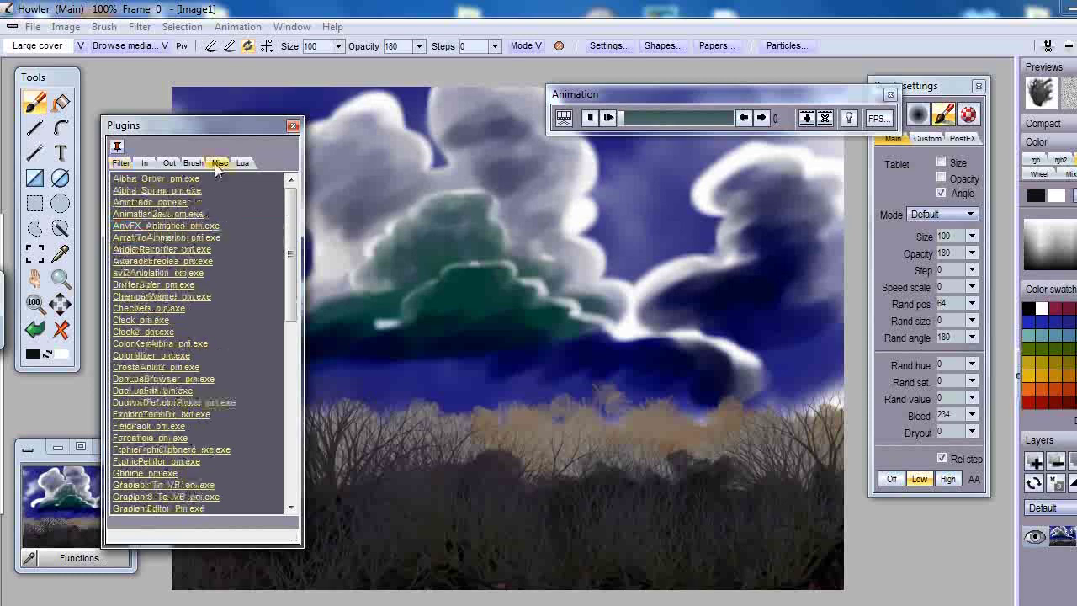
{"action": "left_click", "coordinate": [143, 226]}
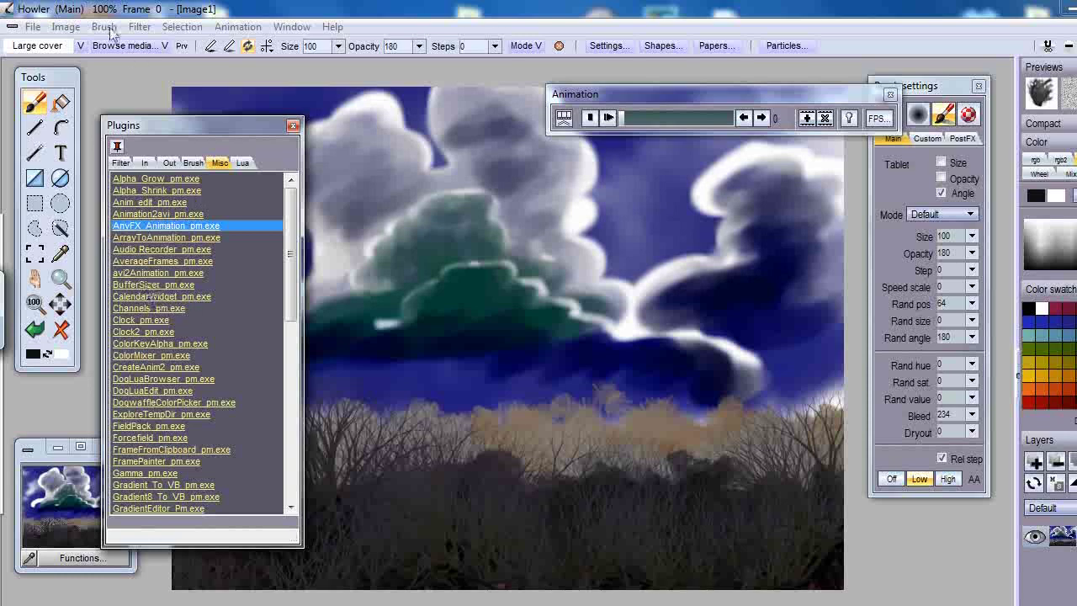
Step: Launch the AnyFX_Animation miscellaneous plugin, switch to its unresponsive component and move the AnyFX window clear of the dialog area
{"action": "left_click", "coordinate": [139, 26]}
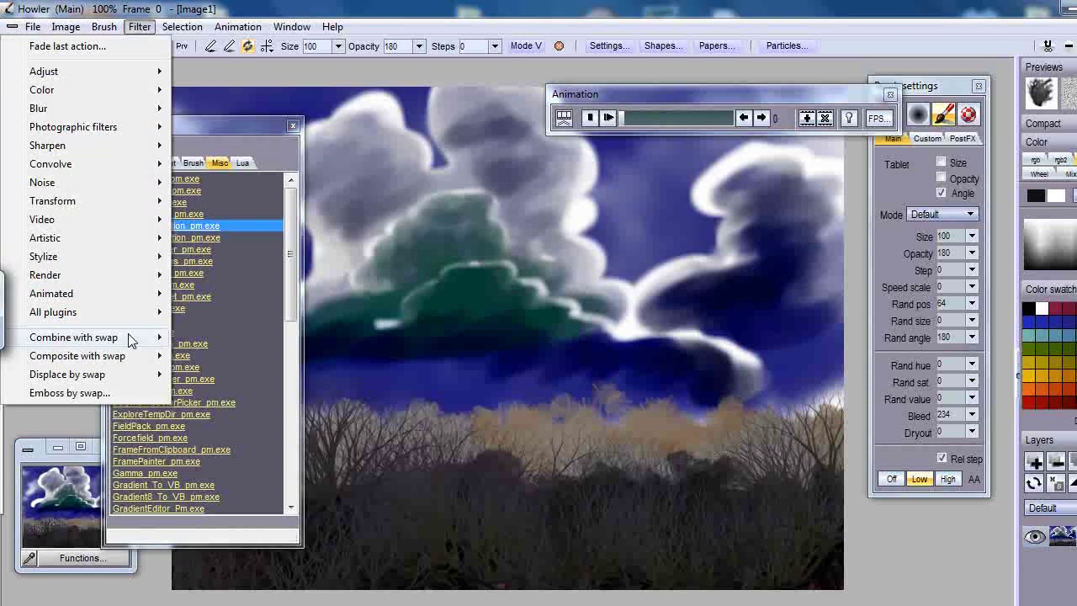
{"action": "mouse_move", "coordinate": [134, 316]}
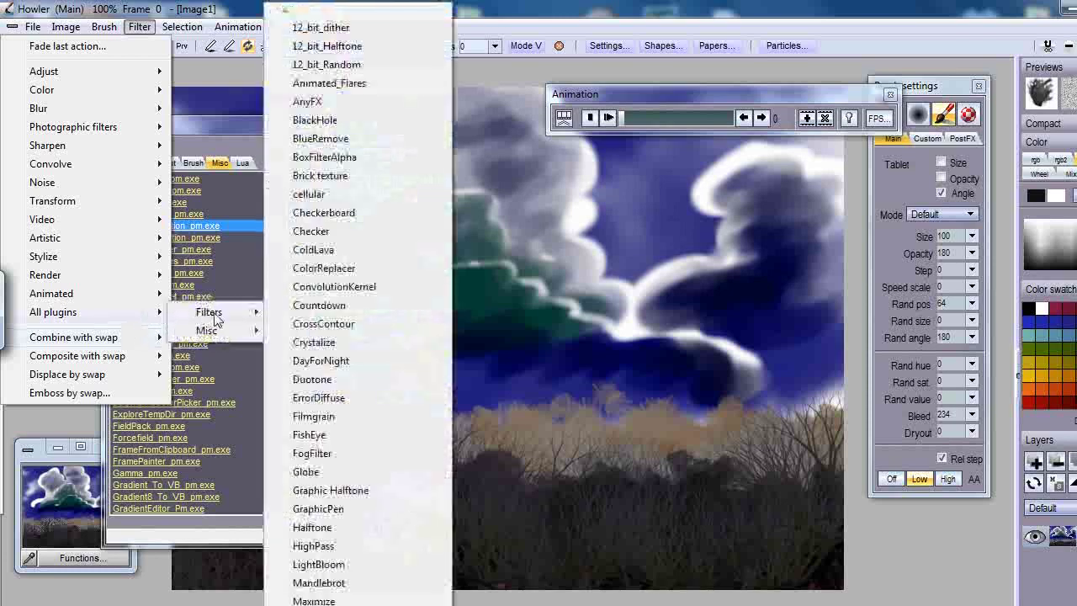
{"action": "mouse_move", "coordinate": [212, 332]}
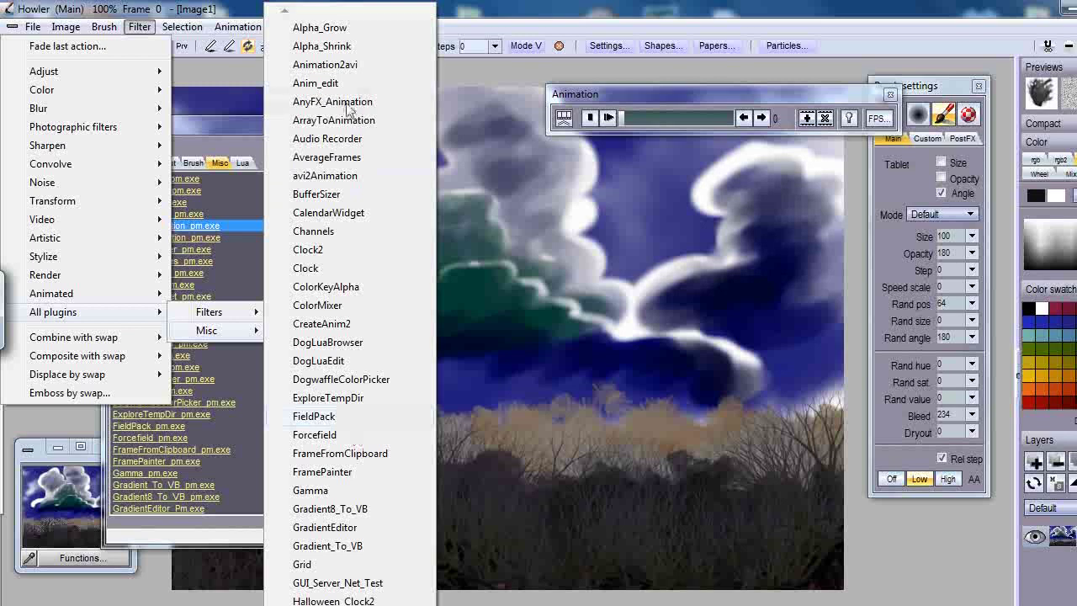
{"action": "left_click", "coordinate": [389, 104]}
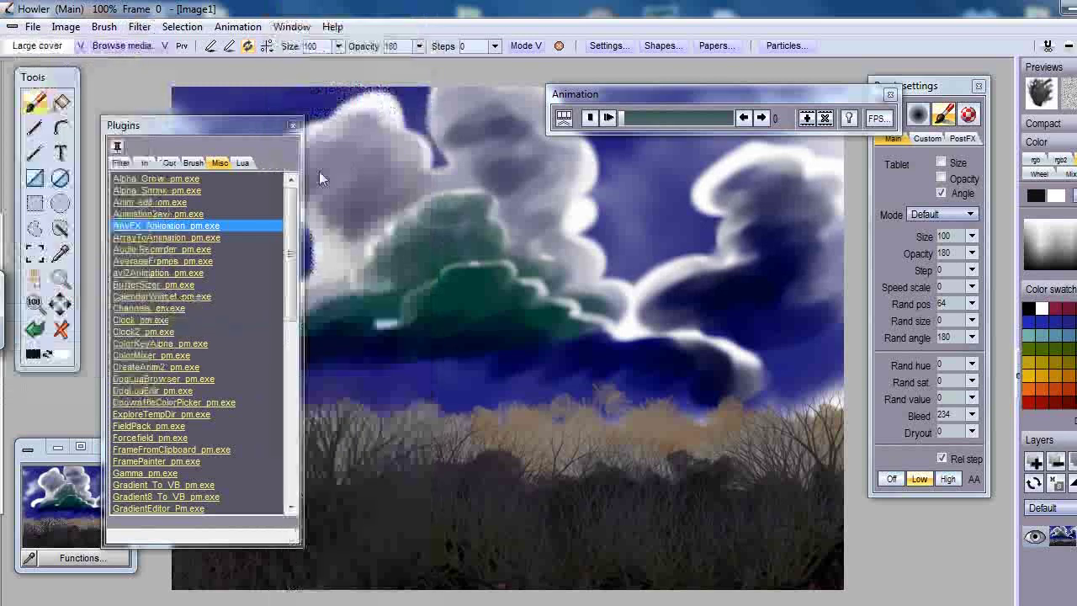
{"action": "left_click", "coordinate": [294, 127]}
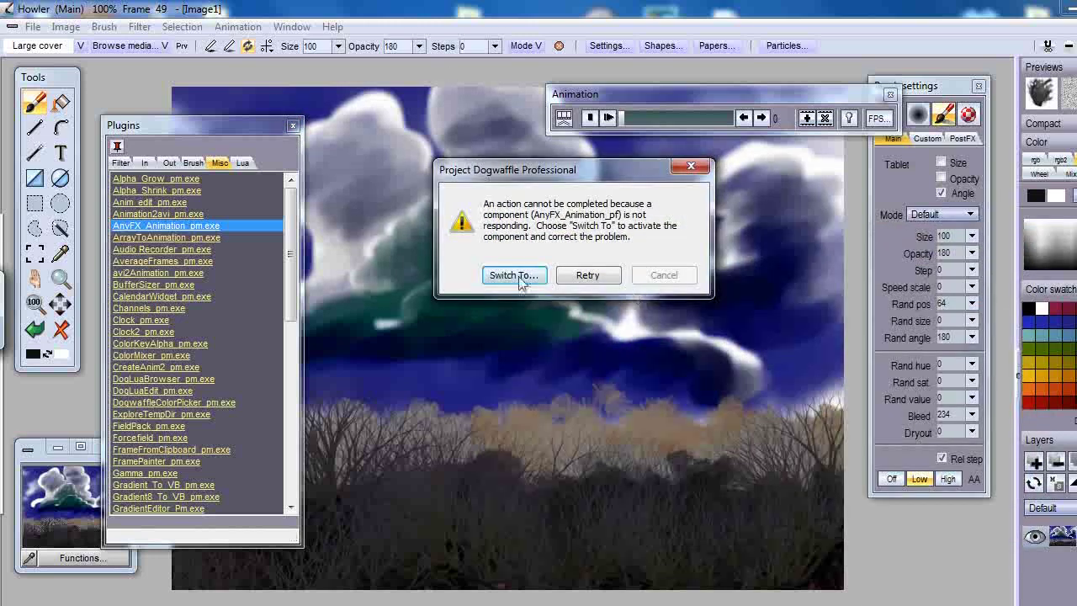
{"action": "left_click", "coordinate": [514, 275]}
{"action": "left_click_drag", "start_coordinate": [632, 249], "coordinate": [313, 149]}
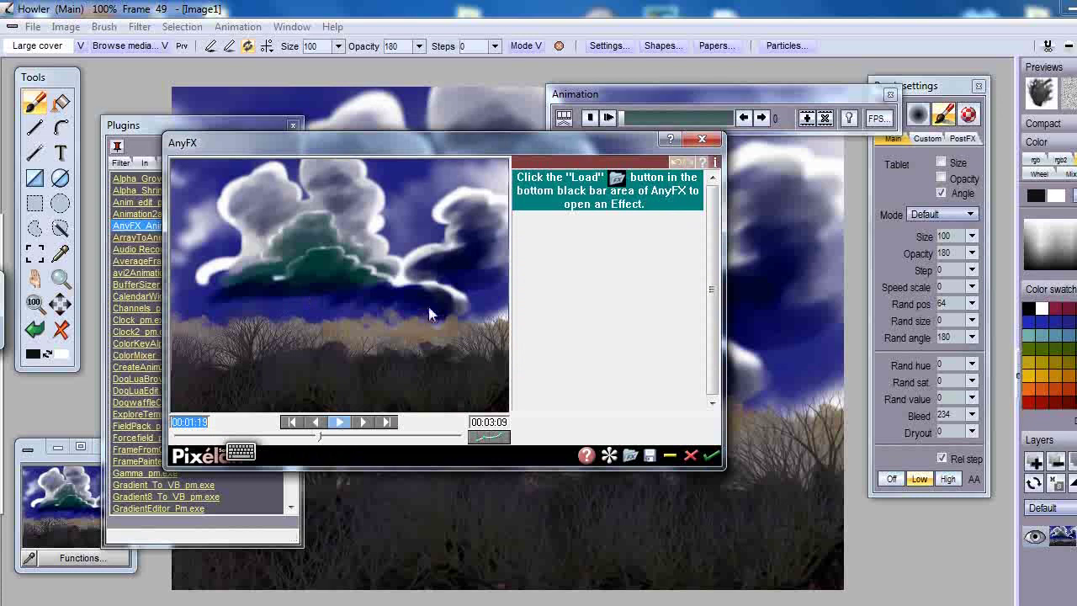
Step: Start loading an AnyFX effect and browse up from the Rain folder to Public Documents
{"action": "left_click", "coordinate": [631, 455]}
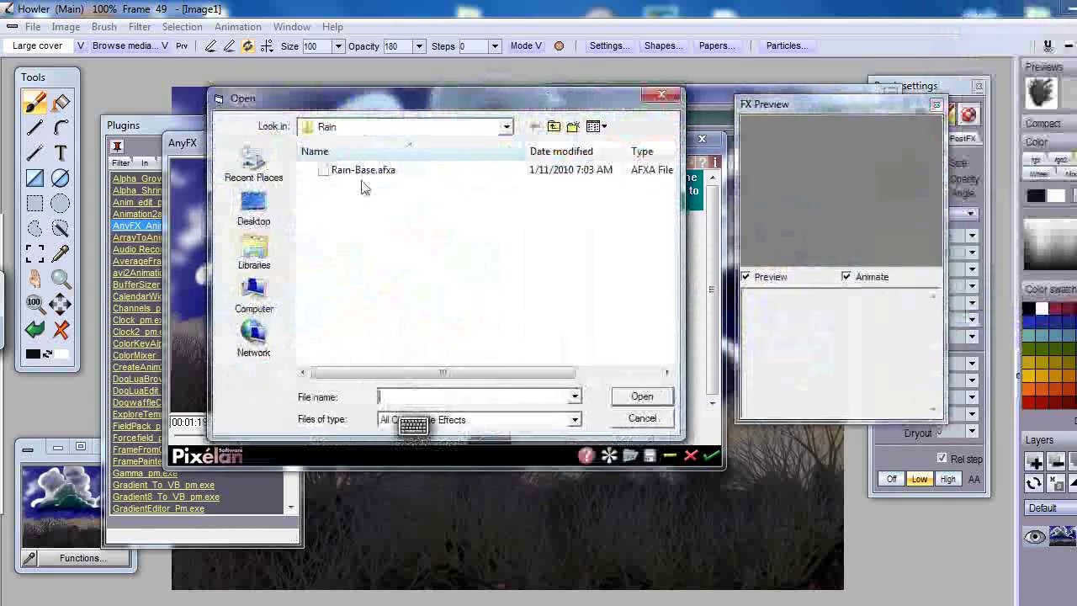
{"action": "left_click", "coordinate": [553, 126]}
{"action": "left_click", "coordinate": [552, 126]}
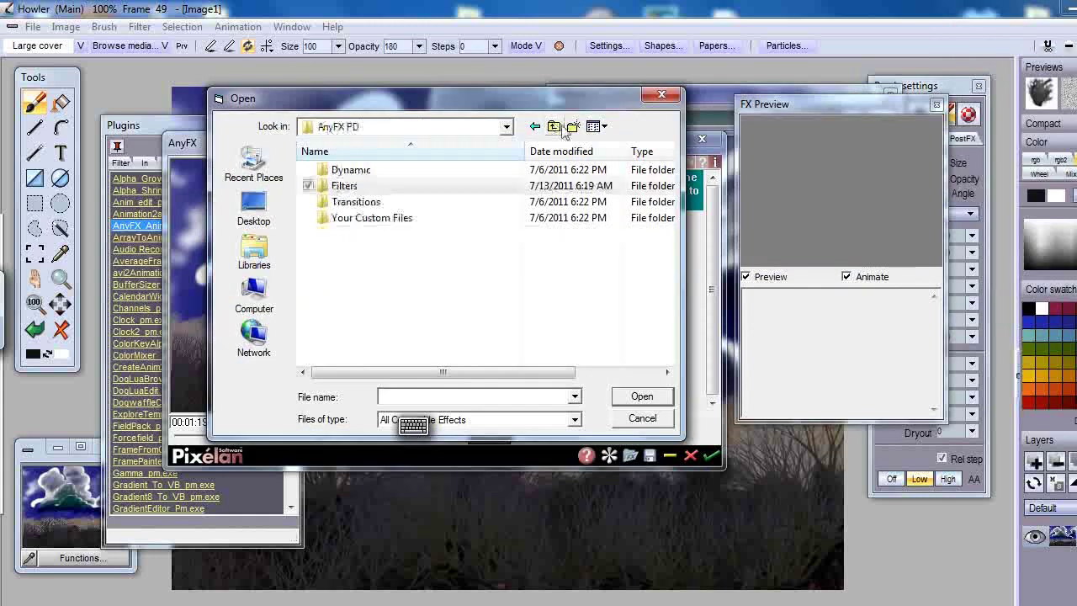
{"action": "left_click", "coordinate": [553, 126]}
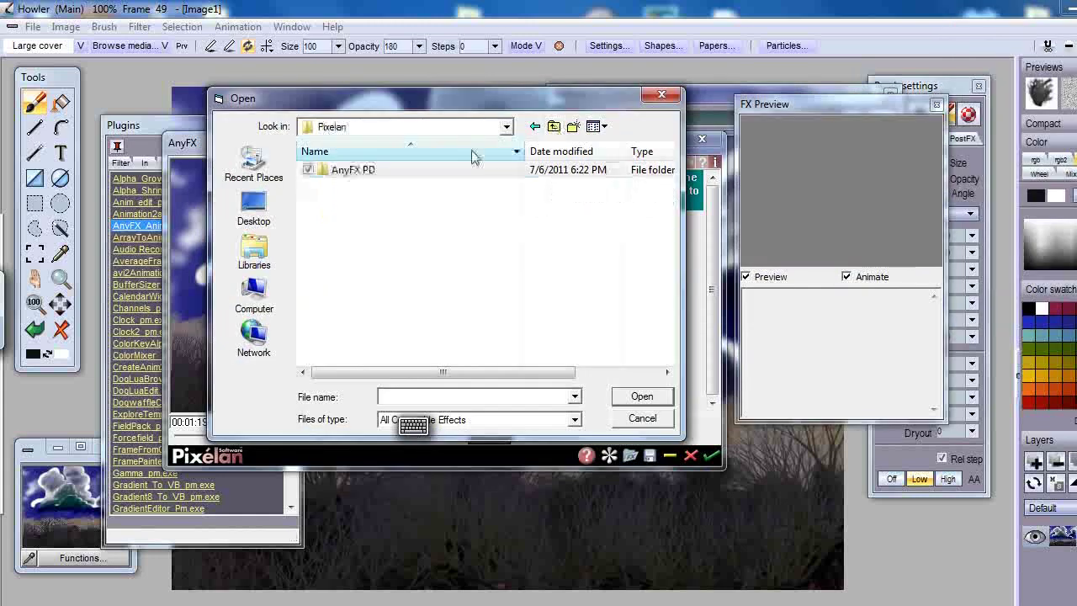
{"action": "left_click", "coordinate": [553, 126]}
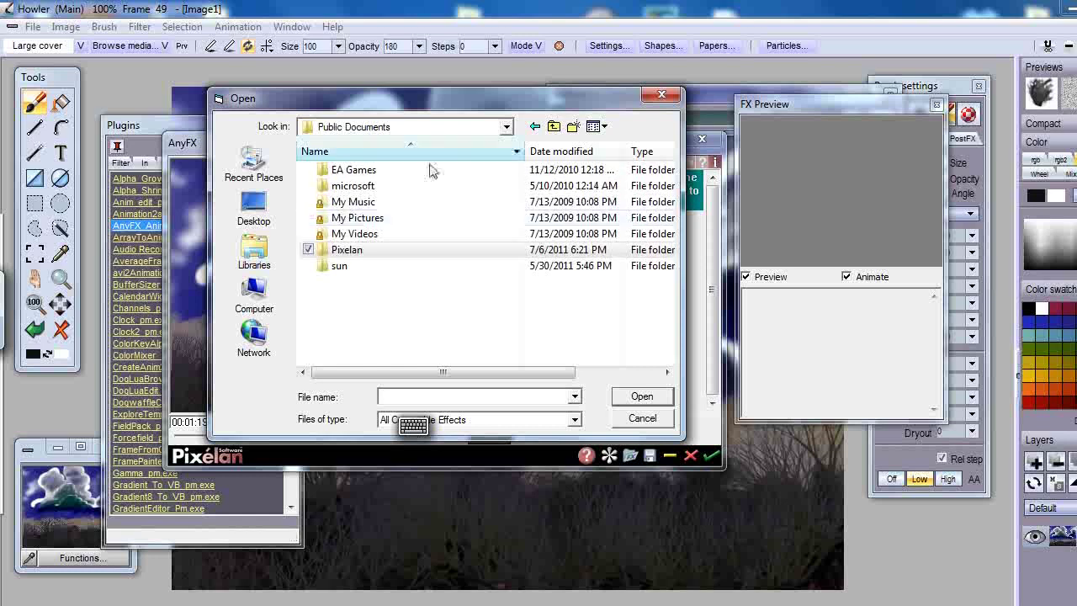
{"action": "left_click", "coordinate": [505, 131]}
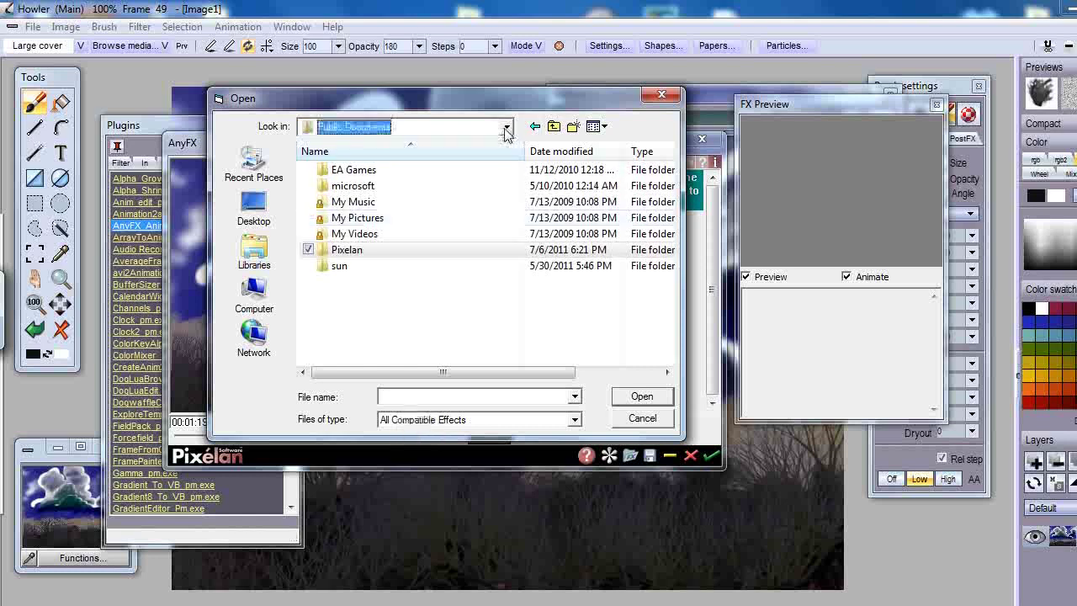
{"action": "left_click", "coordinate": [503, 130]}
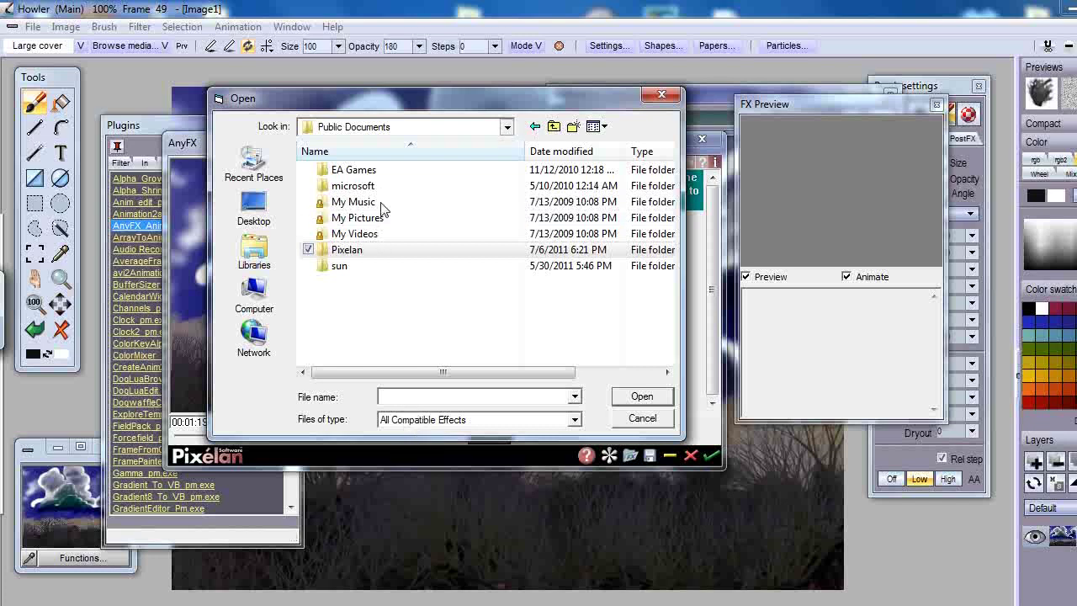
Step: Load the Rain-Base.afxa effect from the Pixelan folder under AnyFX PD, Filters, Simulation, Rain
{"action": "double_click", "coordinate": [348, 253]}
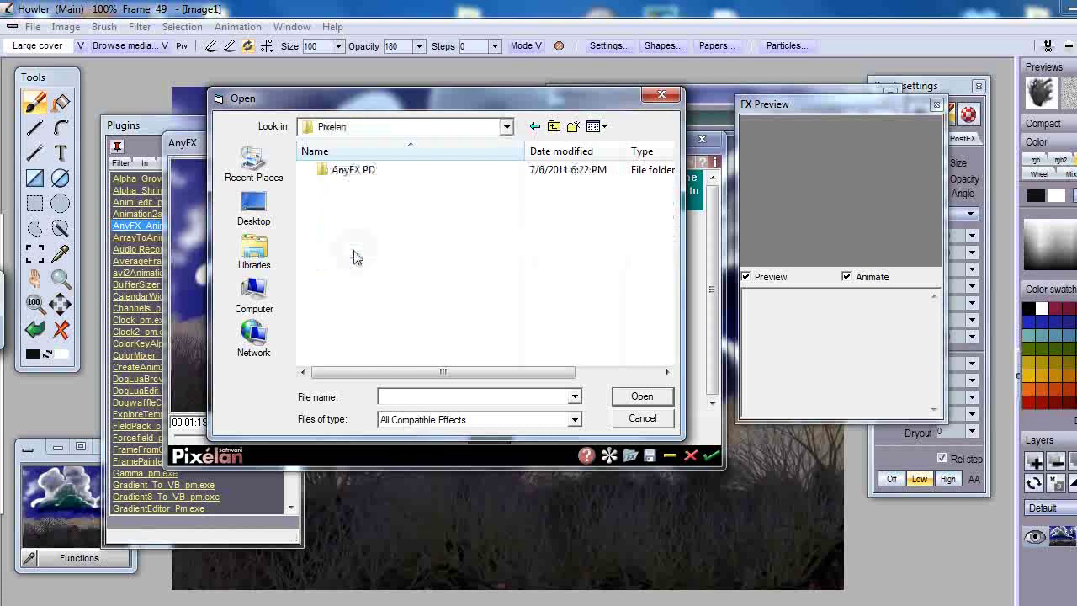
{"action": "double_click", "coordinate": [371, 172]}
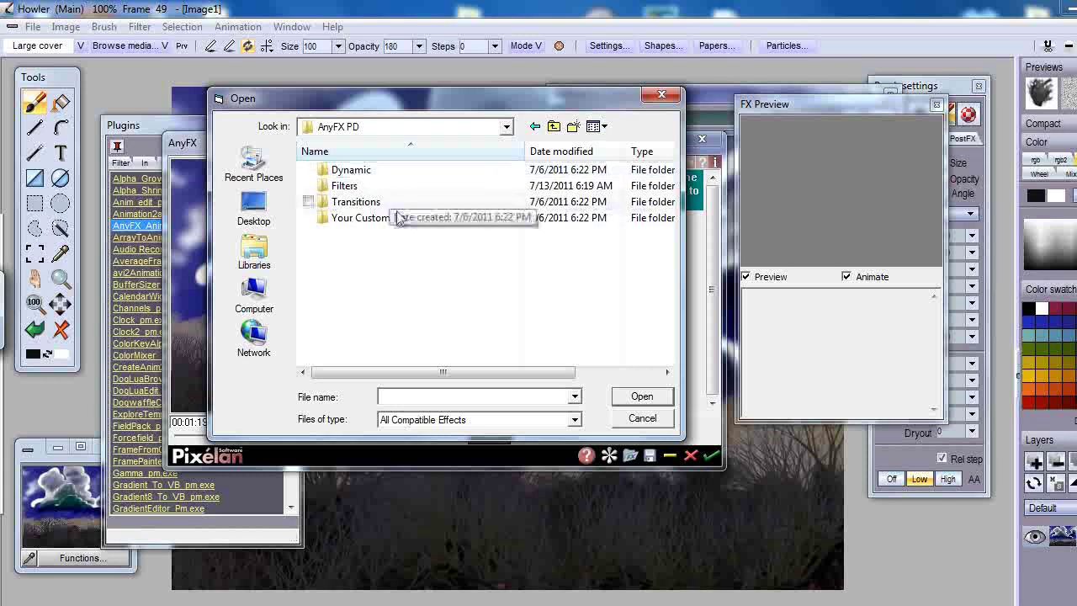
{"action": "double_click", "coordinate": [345, 185]}
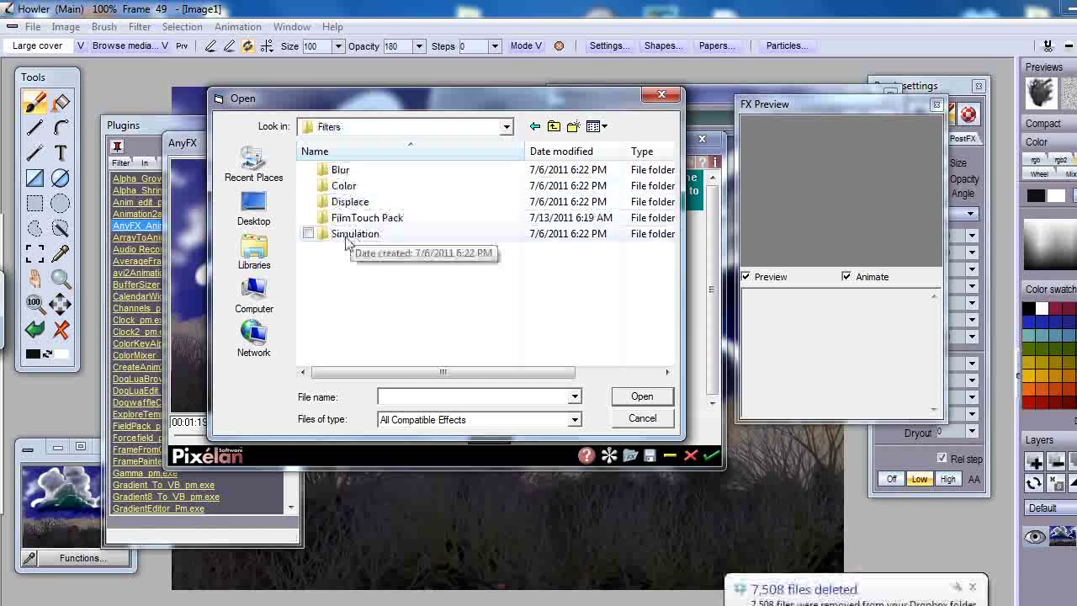
{"action": "double_click", "coordinate": [353, 235]}
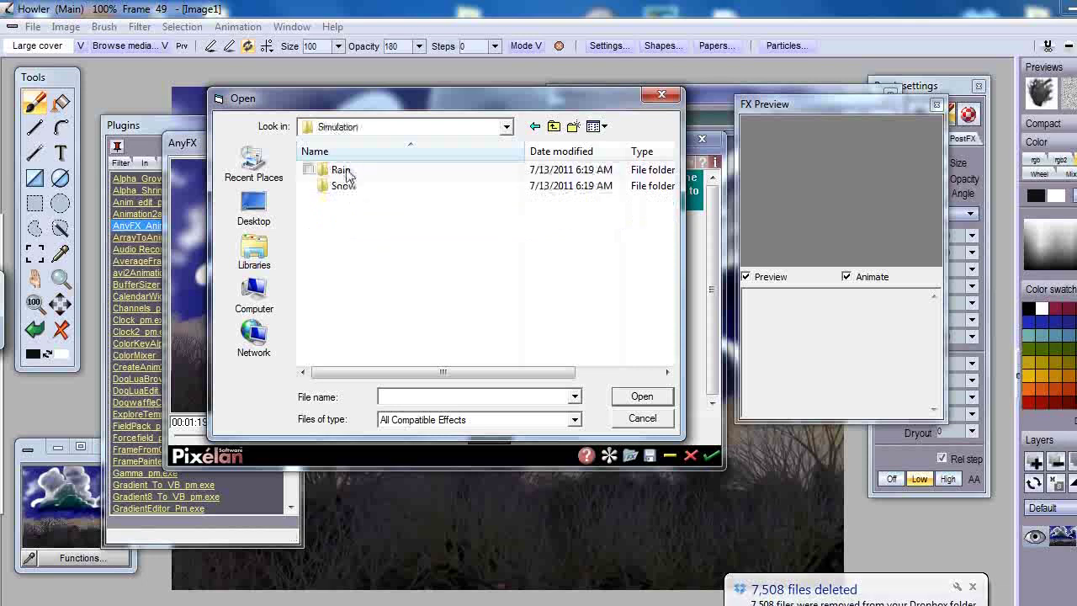
{"action": "double_click", "coordinate": [345, 171]}
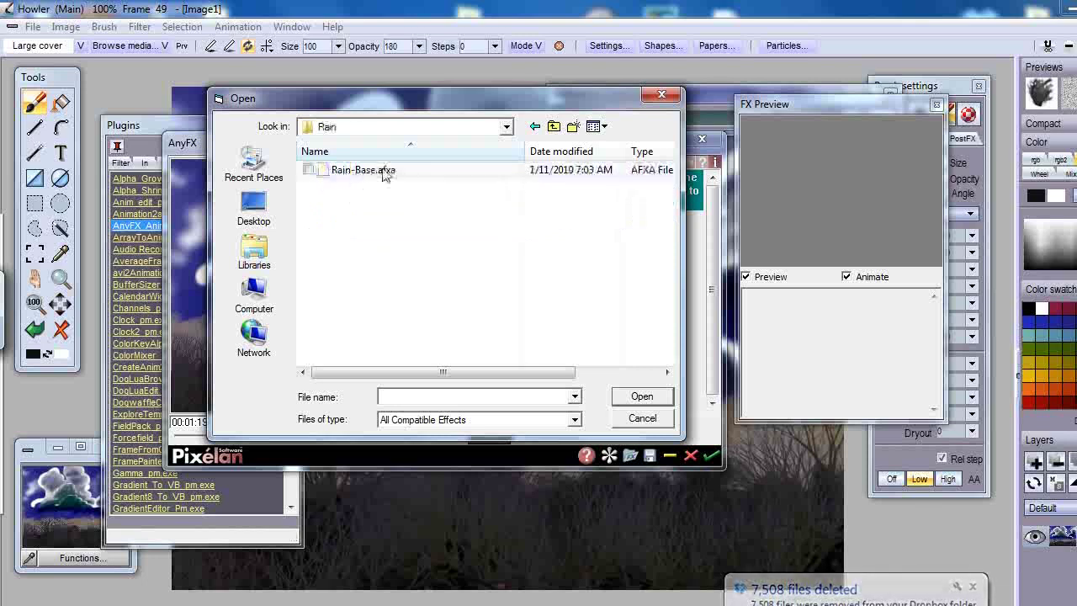
{"action": "double_click", "coordinate": [370, 170]}
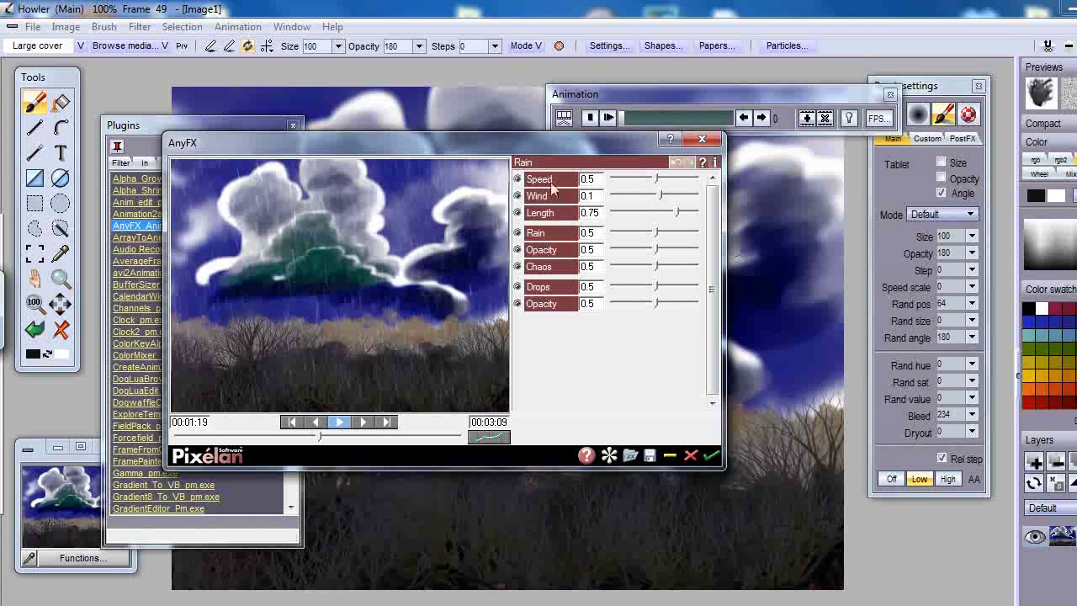
Step: Preview the rain at 00:02:15 and set its speed to 0.51 and wind to -0.64
{"action": "left_click_drag", "start_coordinate": [658, 185], "coordinate": [621, 185]}
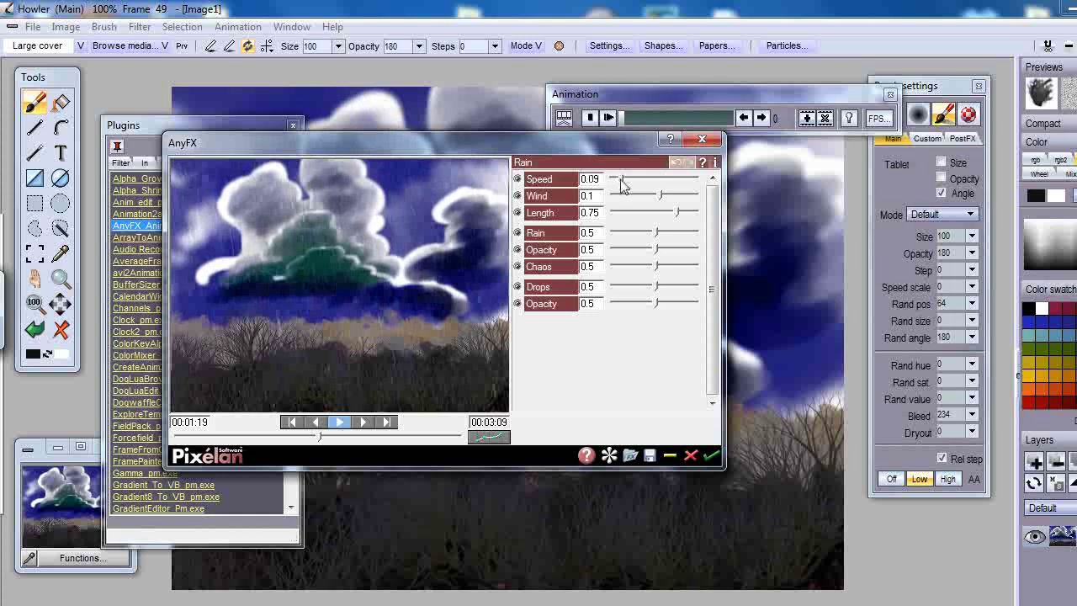
{"action": "left_click_drag", "start_coordinate": [319, 435], "coordinate": [395, 437]}
{"action": "mouse_move", "coordinate": [622, 179]}
{"action": "left_mouse_down"}
{"action": "mouse_move", "coordinate": [661, 177]}
{"action": "mouse_move", "coordinate": [690, 192]}
{"action": "mouse_move", "coordinate": [628, 196]}
{"action": "left_mouse_up"}
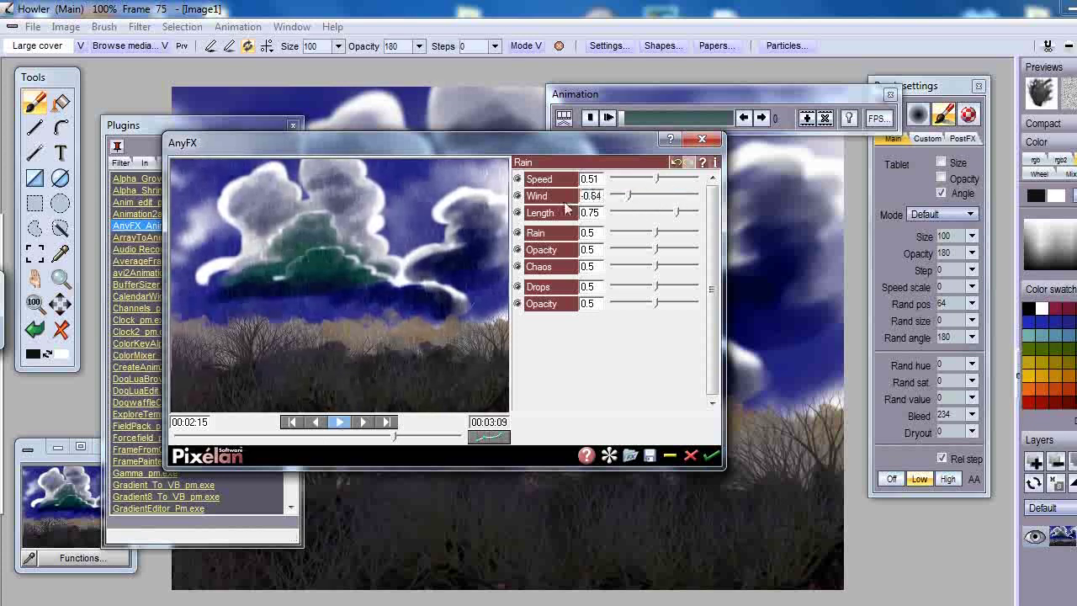